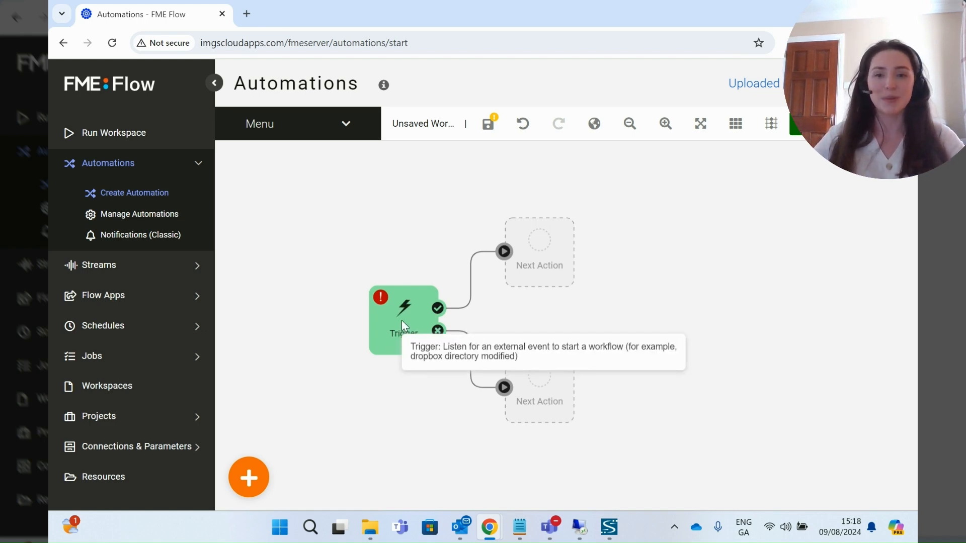
- Set the trigger to FME Flow Schedule (initiated) with a Basic schedule recurring daily
{"action": "left_click", "coordinate": [401, 320]}
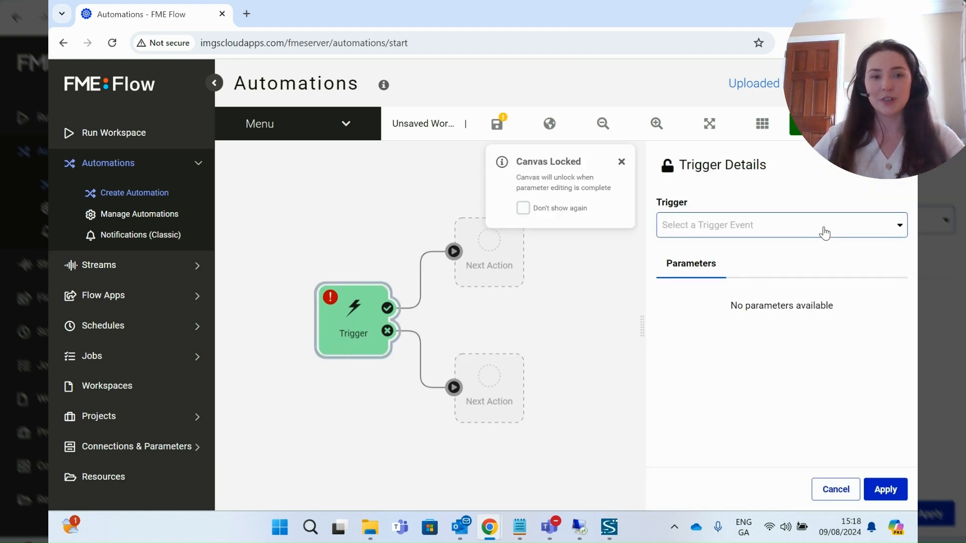
{"action": "left_click", "coordinate": [825, 233]}
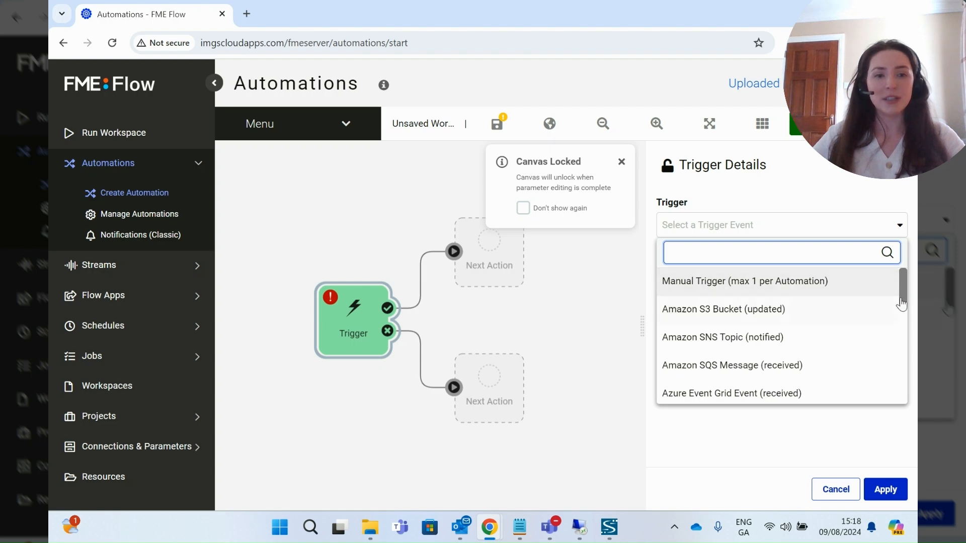
{"action": "left_click_drag", "start_coordinate": [902, 305], "coordinate": [897, 353]}
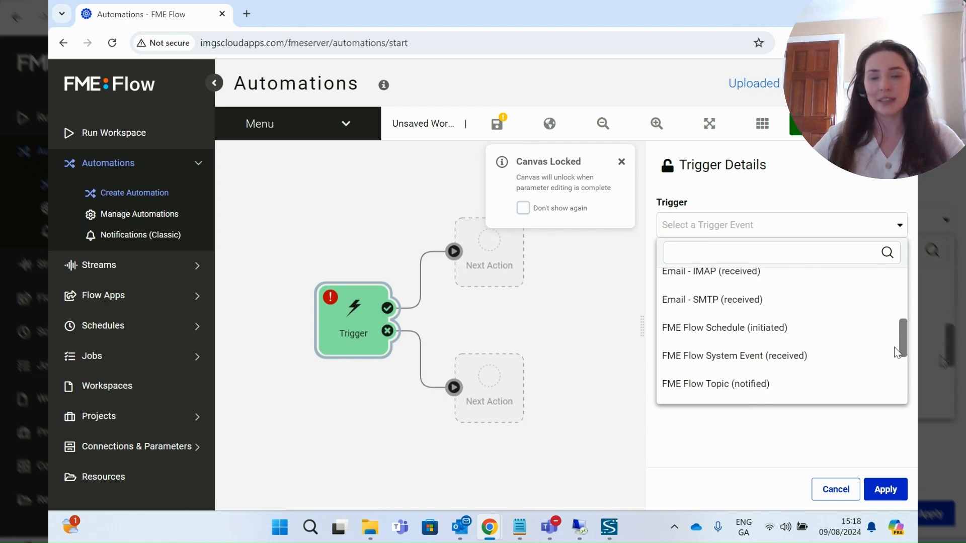
{"action": "left_click", "coordinate": [706, 338]}
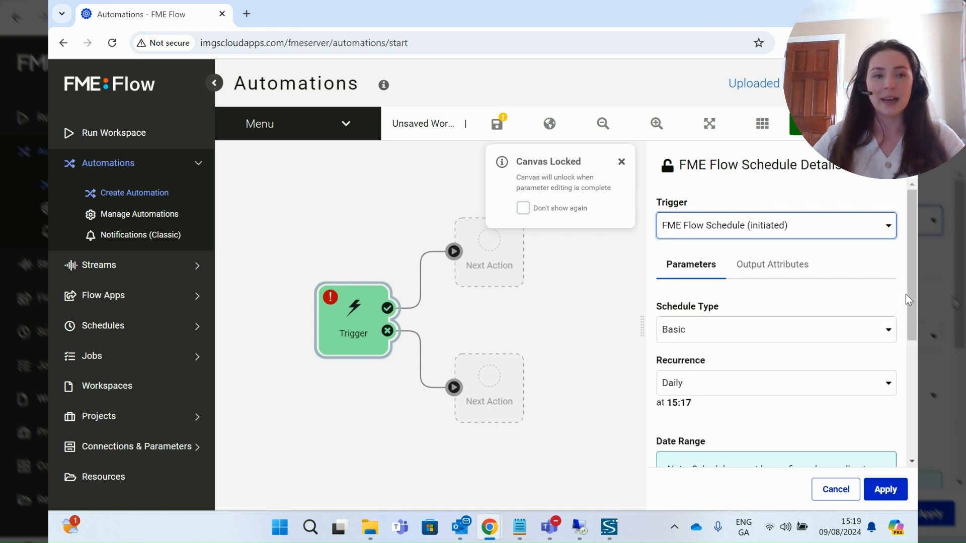
{"action": "left_click_drag", "start_coordinate": [910, 294], "coordinate": [909, 319]}
{"action": "left_click", "coordinate": [886, 288]}
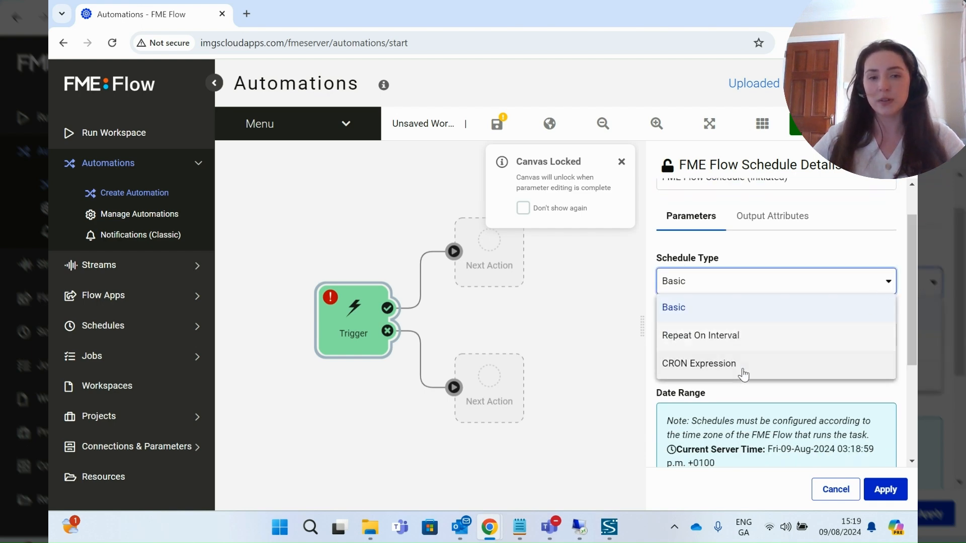
{"action": "left_click", "coordinate": [722, 309]}
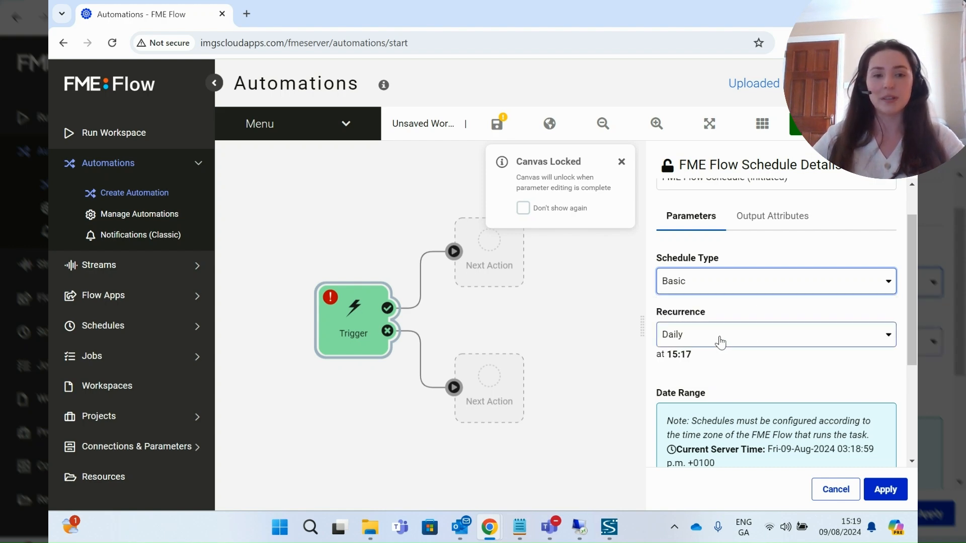
{"action": "scroll", "coordinate": [724, 336], "scroll_direction": "down", "scroll_amount": 3}
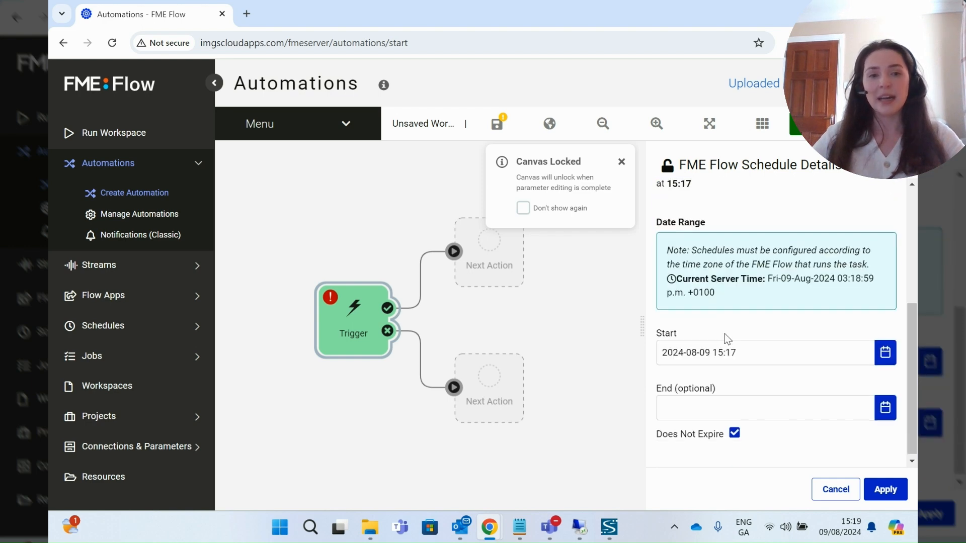
{"action": "left_click", "coordinate": [745, 347]}
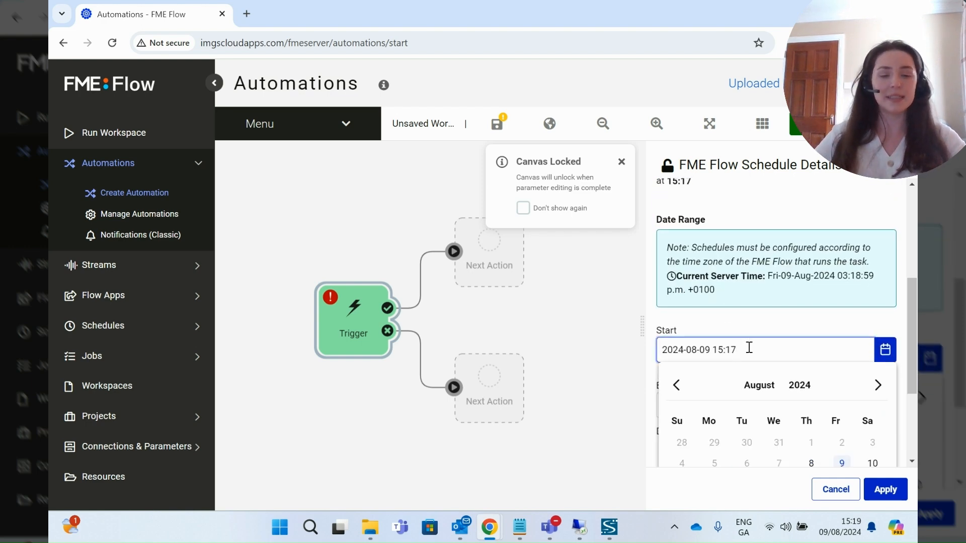
{"action": "key", "text": "BackSpace"}
{"action": "key", "text": "BackSpace"}
{"action": "key", "text": "BackSpace"}
{"action": "key", "text": "BackSpace"}
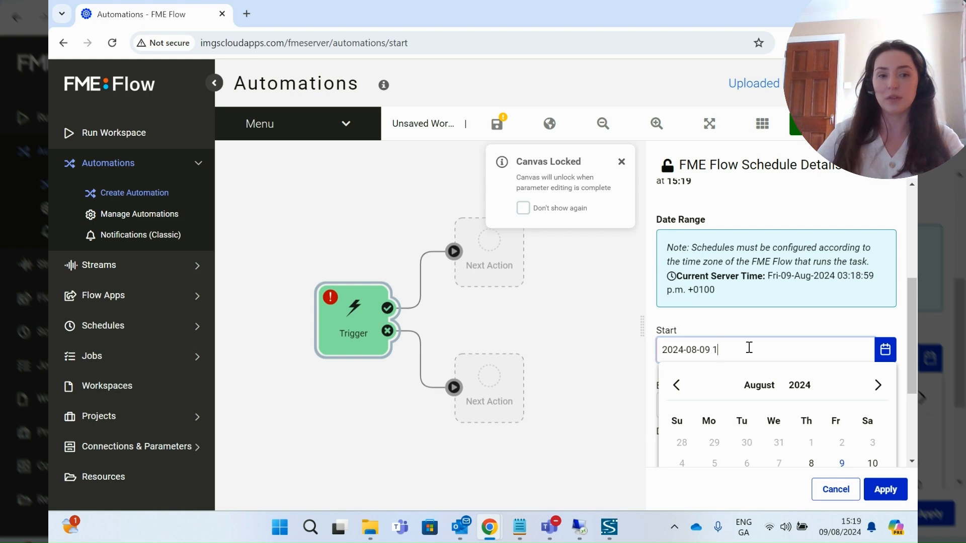
{"action": "type", "text": "22:"}
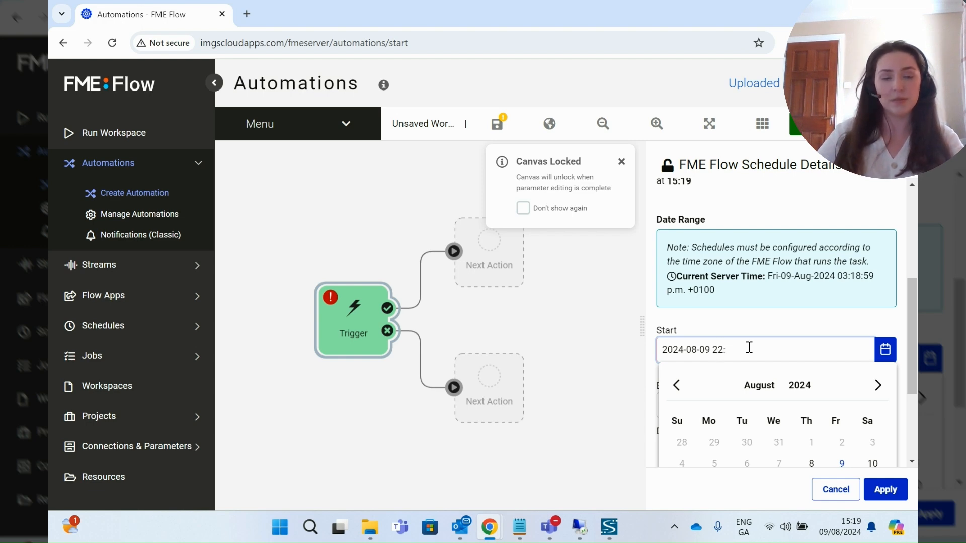
{"action": "type", "text": "00"}
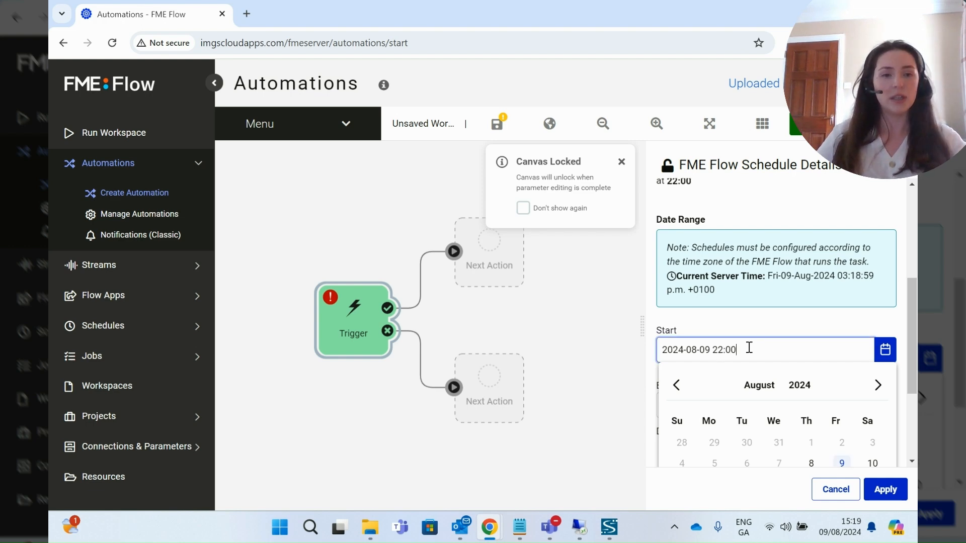
{"action": "left_click", "coordinate": [749, 318]}
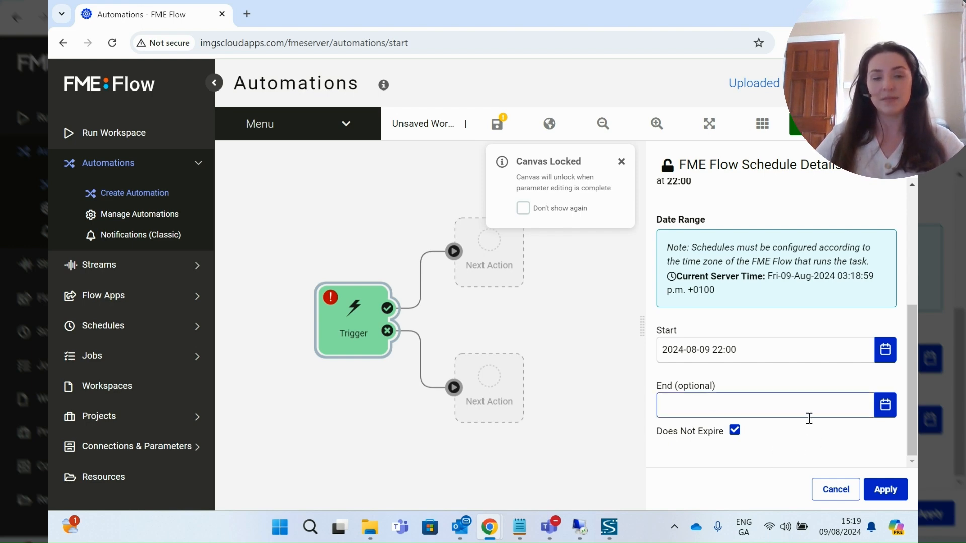
{"action": "left_click", "coordinate": [885, 490]}
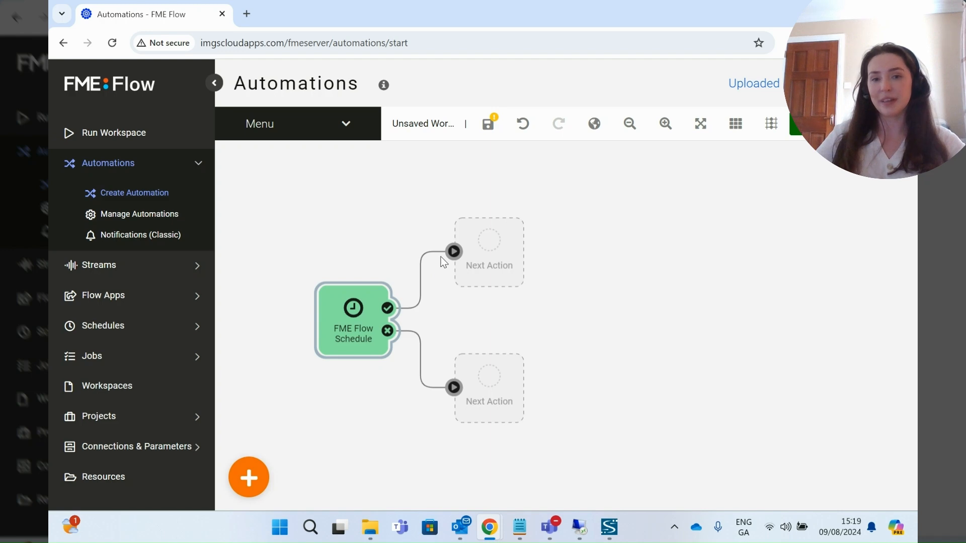
- Attach a new Action node to the schedule trigger's success output and open its details
{"action": "left_click", "coordinate": [259, 478]}
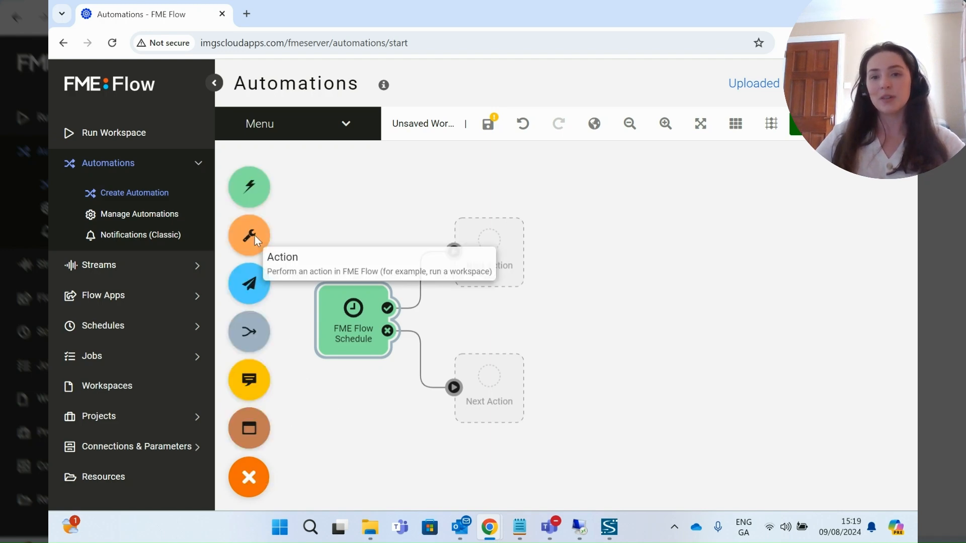
{"action": "left_click_drag", "start_coordinate": [255, 236], "coordinate": [474, 227]}
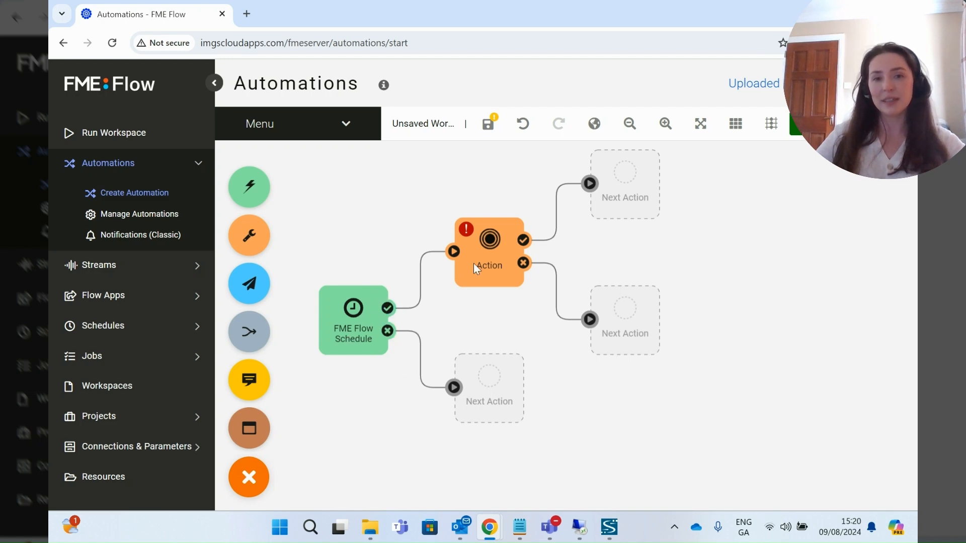
{"action": "left_click", "coordinate": [484, 249]}
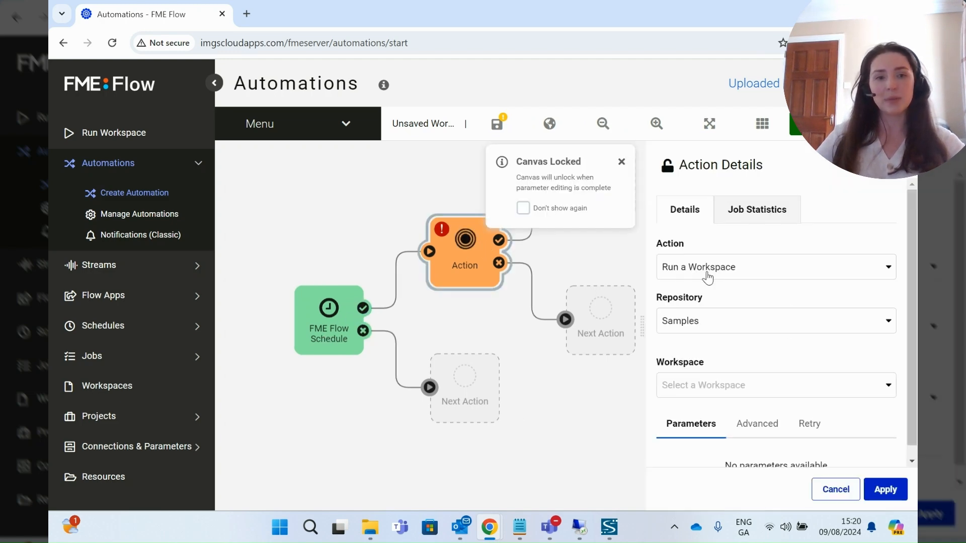
- Make the action Run a Workspace using earthquakesextrusion.fmw from the Samples repository
{"action": "left_click", "coordinate": [789, 273]}
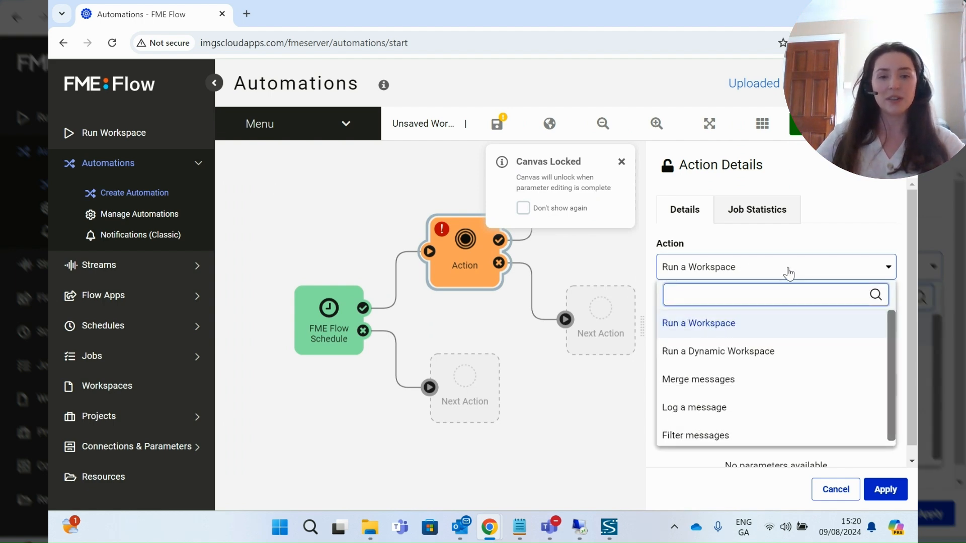
{"action": "left_click", "coordinate": [730, 334]}
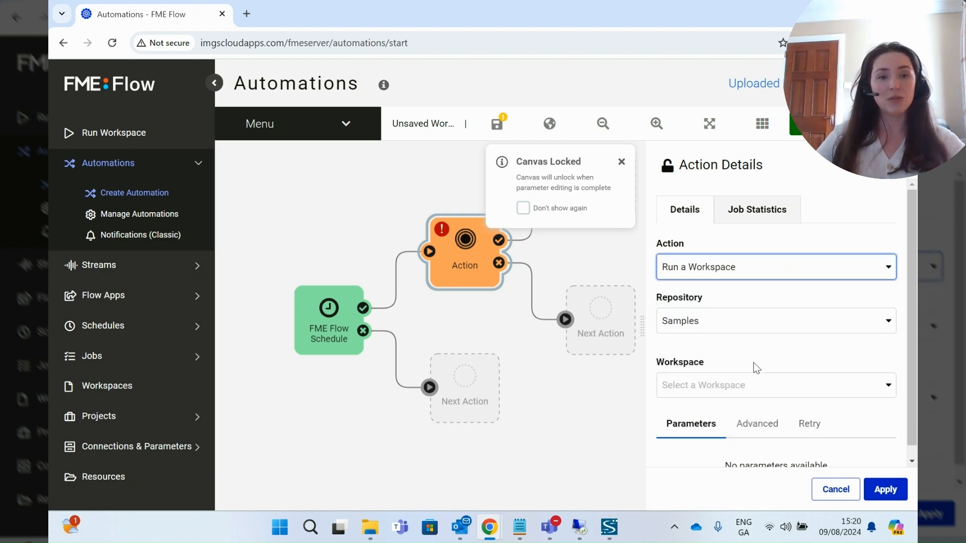
{"action": "left_click_drag", "start_coordinate": [909, 294], "coordinate": [910, 313]}
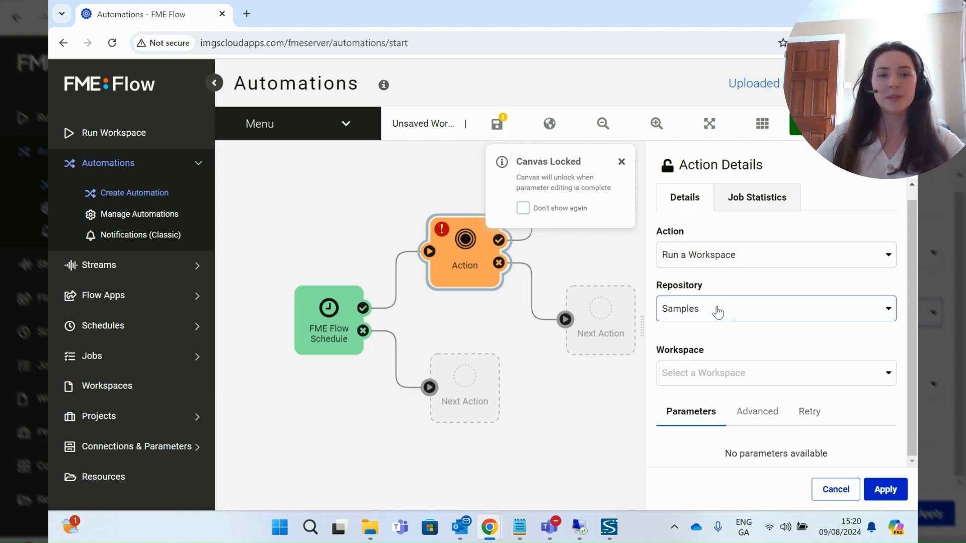
{"action": "left_click", "coordinate": [865, 375]}
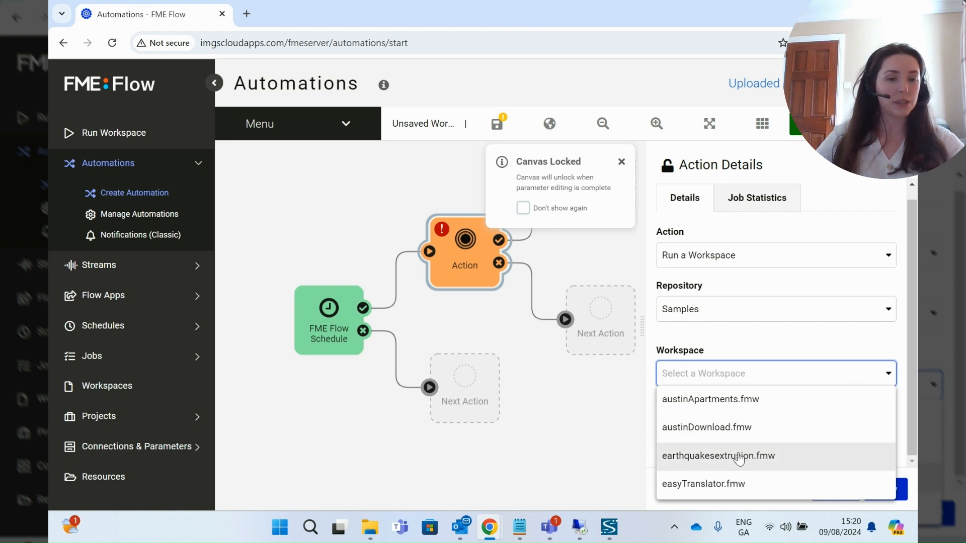
{"action": "left_click", "coordinate": [723, 457]}
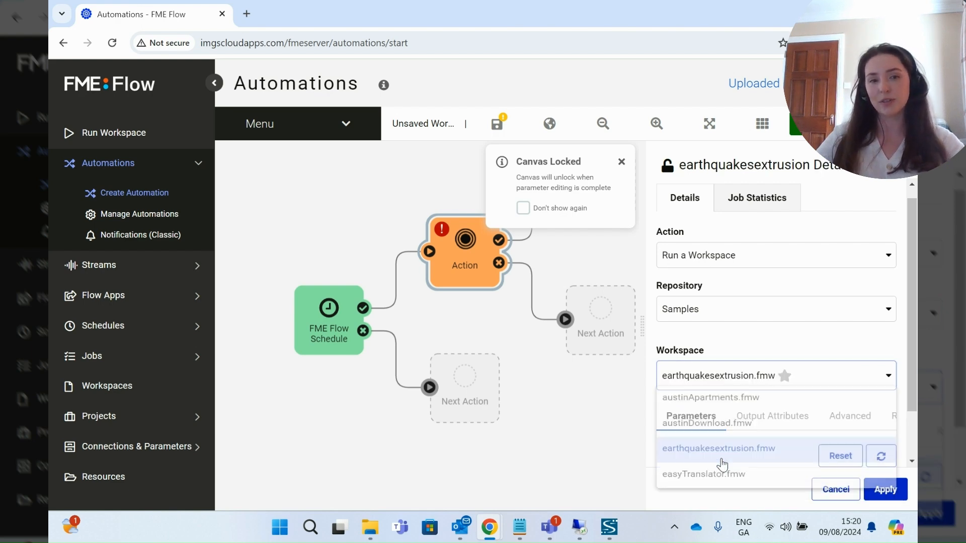
{"action": "left_click_drag", "start_coordinate": [909, 289], "coordinate": [911, 367]}
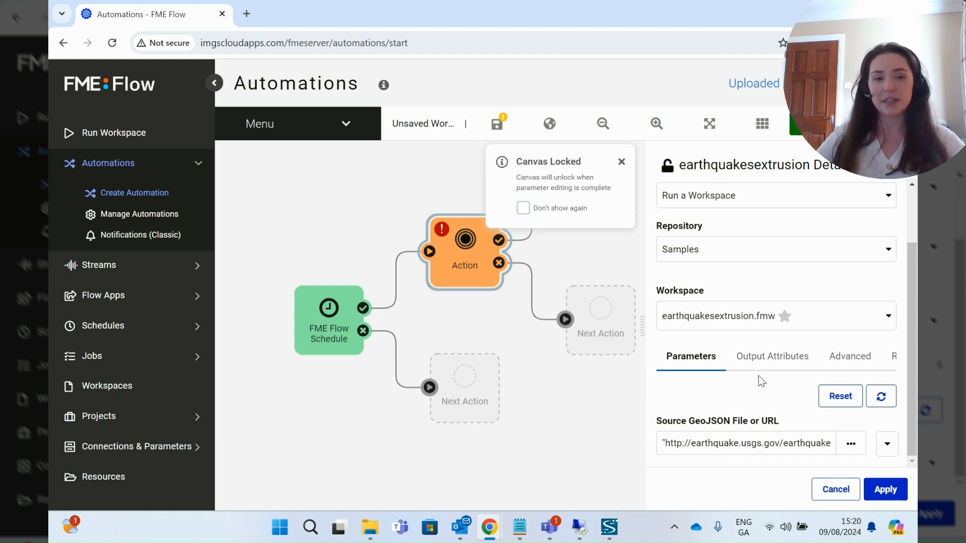
- Review the Run a Workspace action's output and event attributes, then apply the settings
{"action": "left_click", "coordinate": [766, 360]}
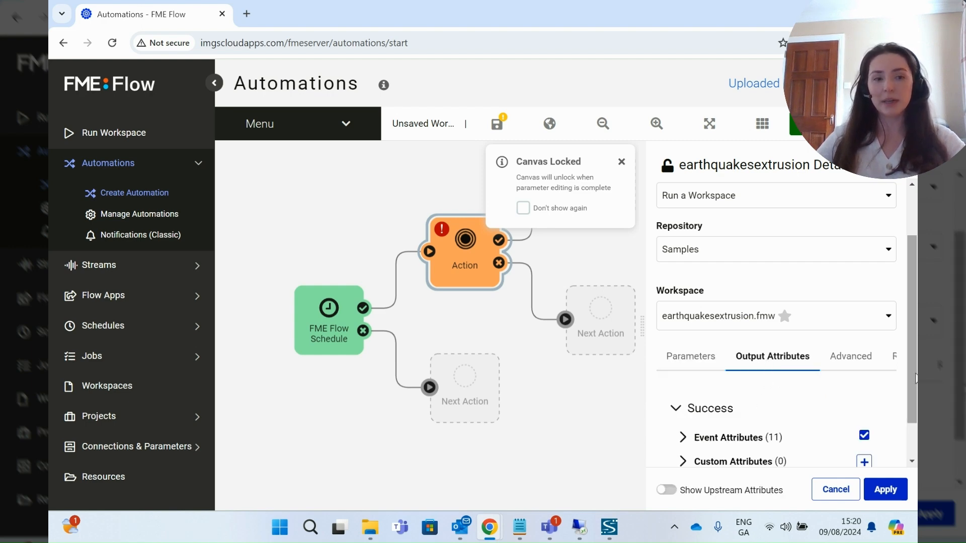
{"action": "scroll", "coordinate": [775, 398], "scroll_direction": "down", "scroll_amount": 1}
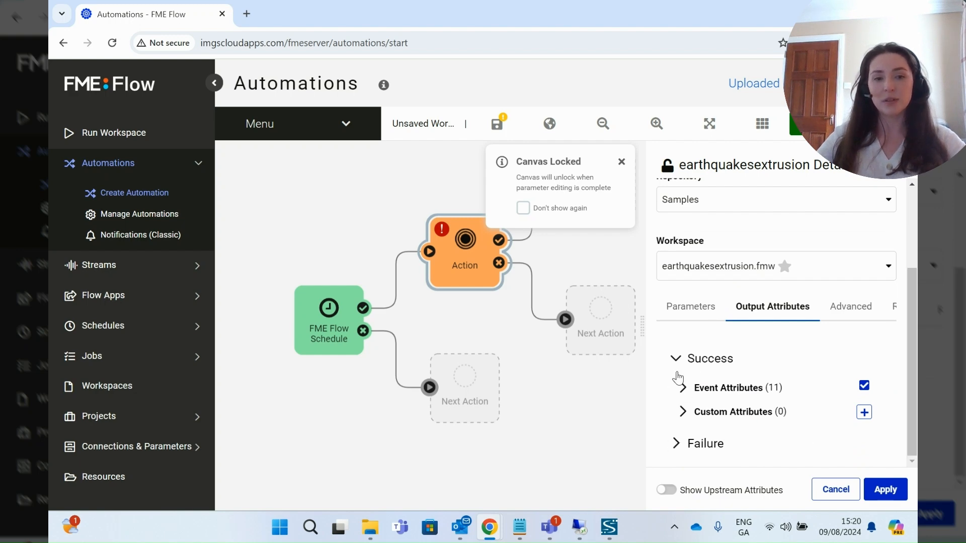
{"action": "left_click", "coordinate": [681, 388]}
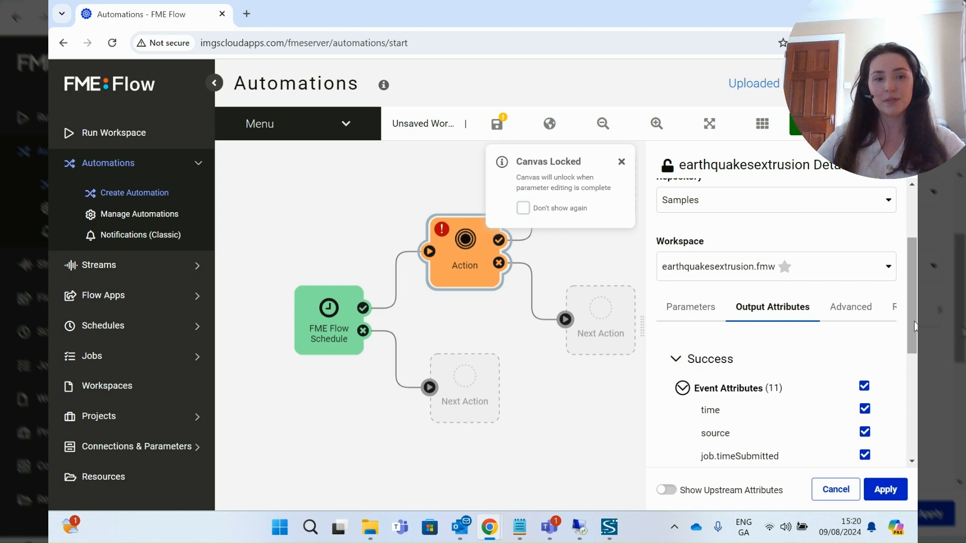
{"action": "left_click_drag", "start_coordinate": [911, 329], "coordinate": [911, 431]}
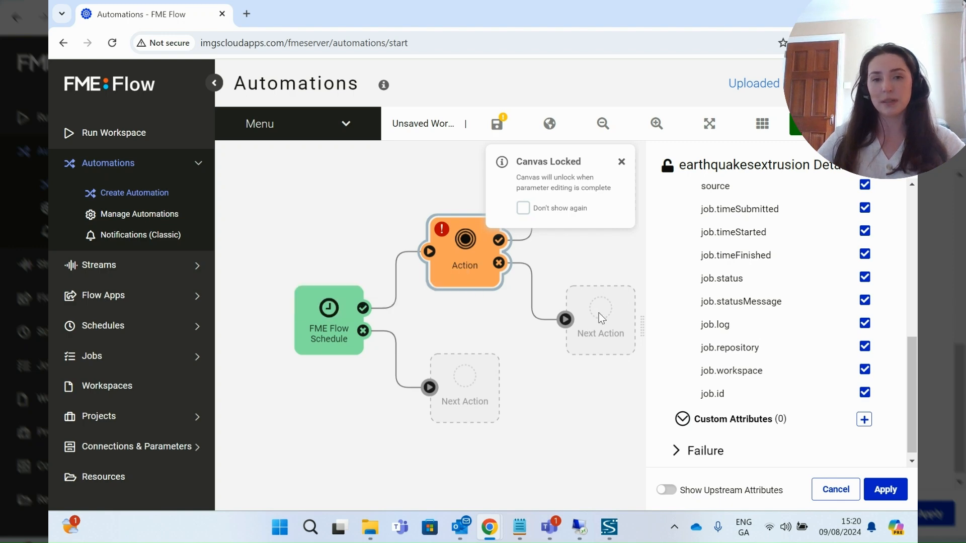
{"action": "left_click_drag", "start_coordinate": [912, 380], "coordinate": [916, 241]}
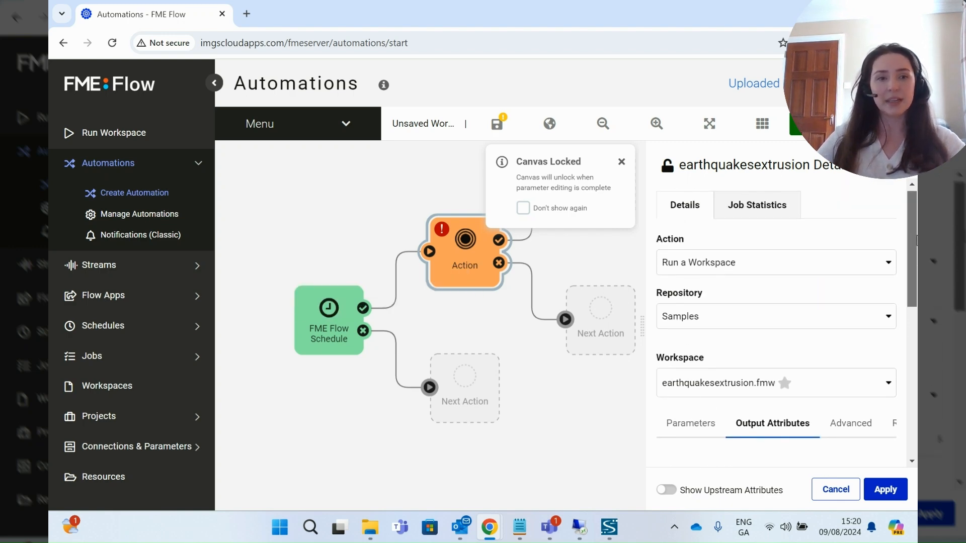
{"action": "left_click", "coordinate": [879, 488]}
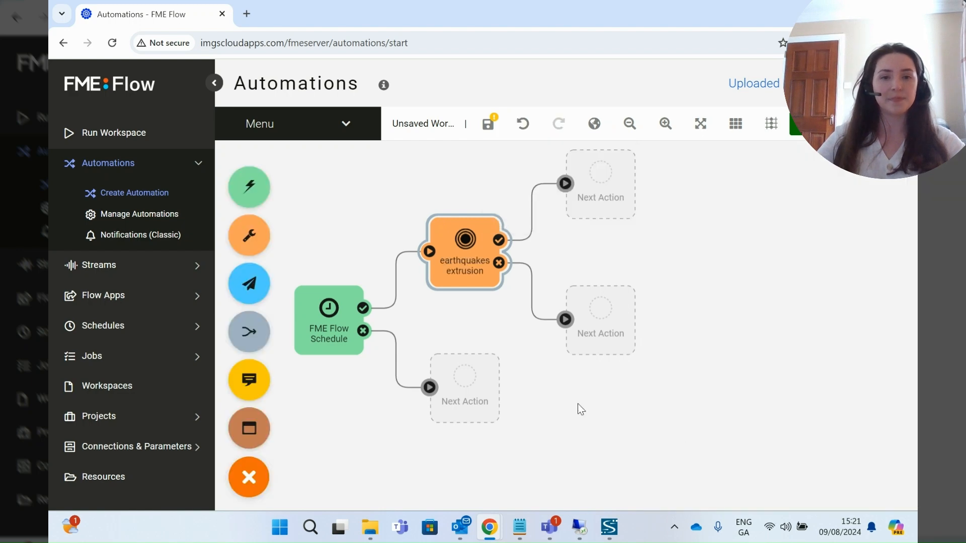
{"action": "left_click_drag", "start_coordinate": [469, 309], "coordinate": [537, 343]}
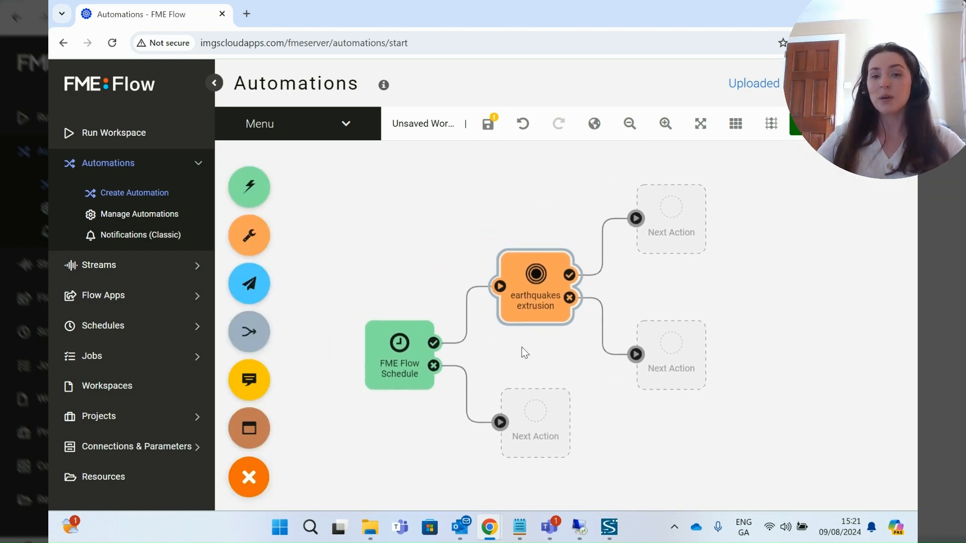
{"action": "mouse_move", "coordinate": [406, 364]}
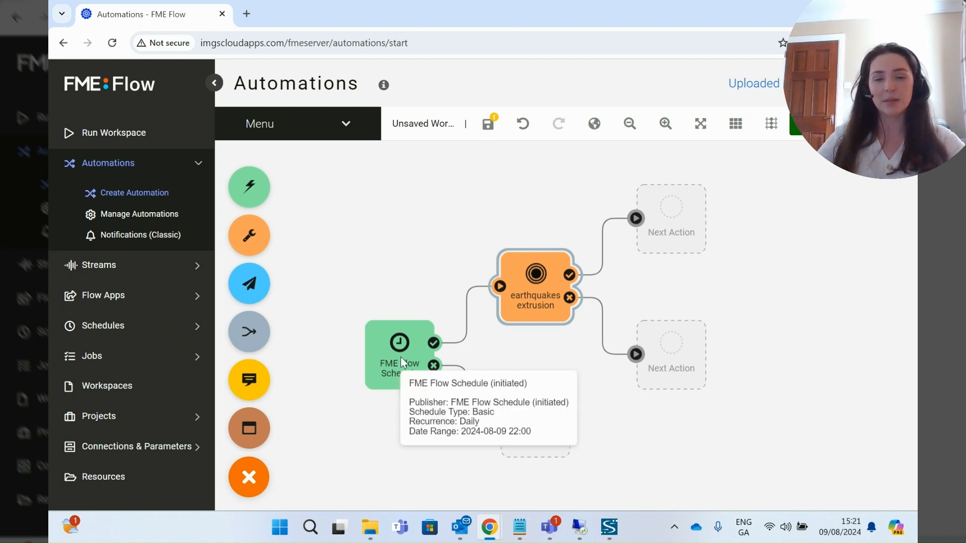
{"action": "mouse_move", "coordinate": [541, 291]}
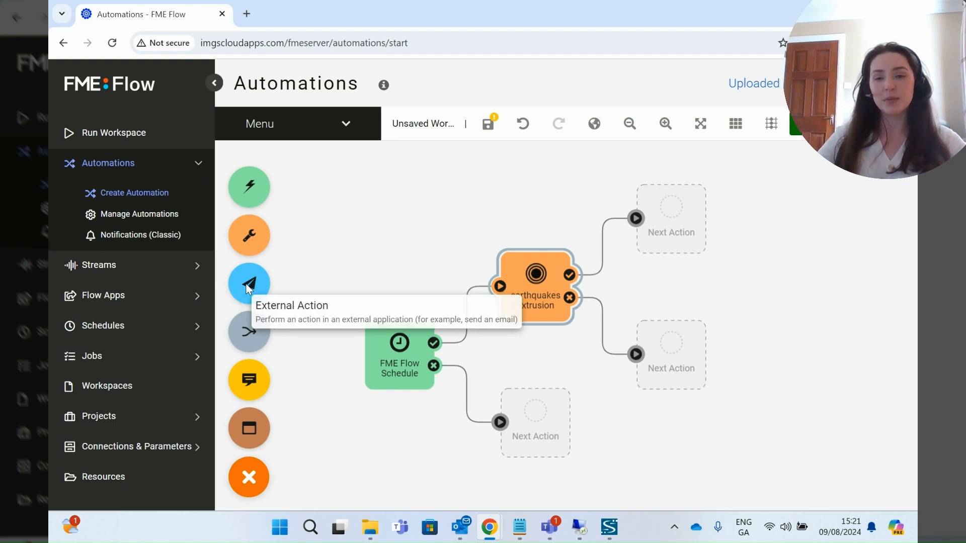
- Add an external action after earthquakes extrusion's success and set it to Email (send)
{"action": "left_click_drag", "start_coordinate": [262, 284], "coordinate": [662, 201]}
{"action": "left_click", "coordinate": [661, 258]}
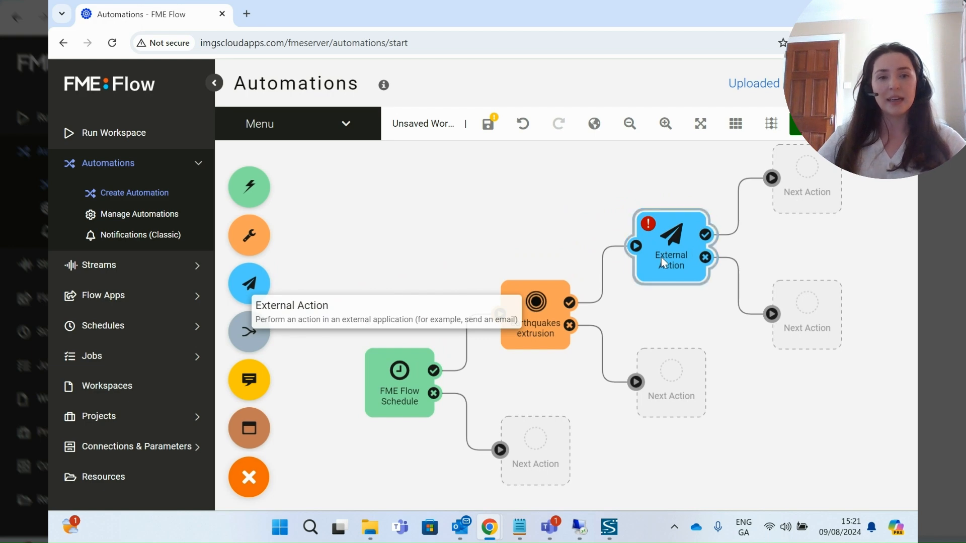
{"action": "left_click", "coordinate": [802, 230]}
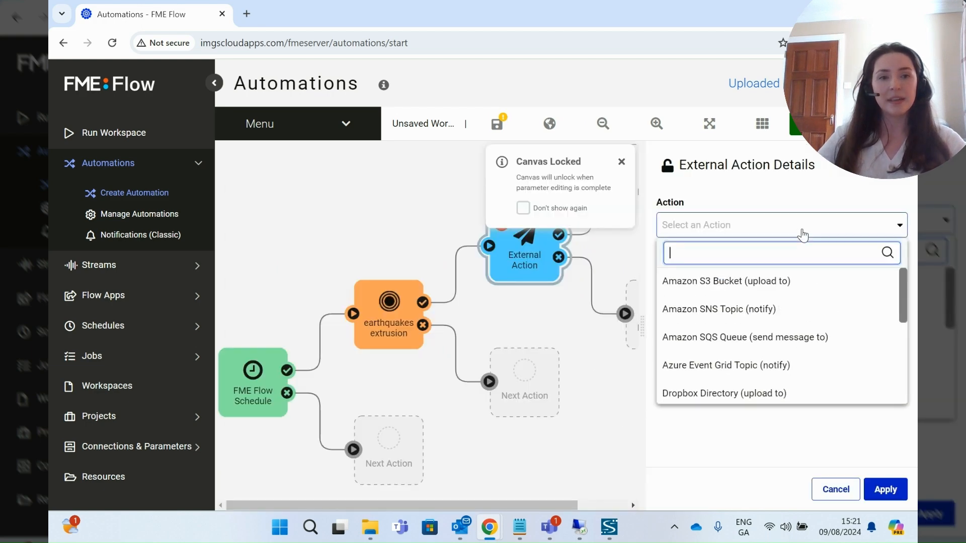
{"action": "left_click_drag", "start_coordinate": [900, 298], "coordinate": [901, 326]}
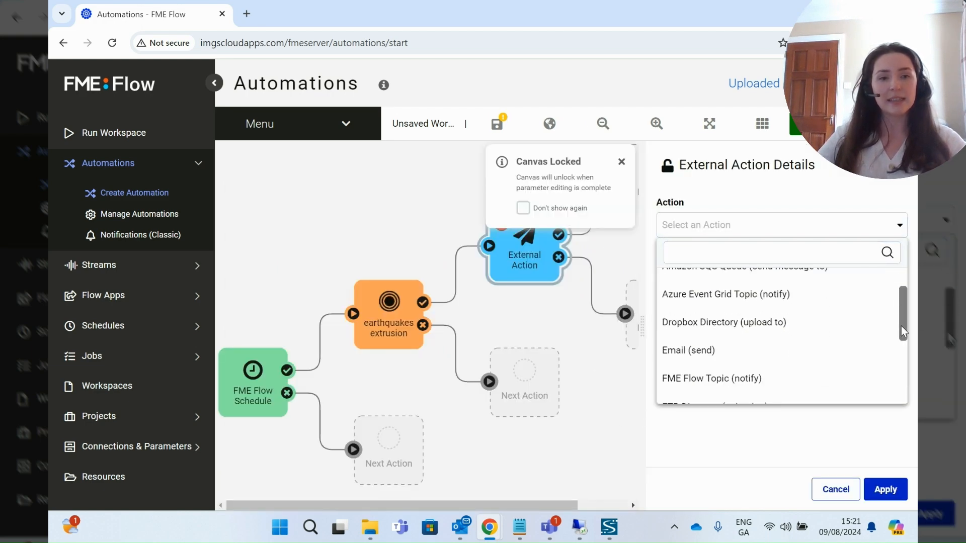
{"action": "left_click", "coordinate": [728, 338]}
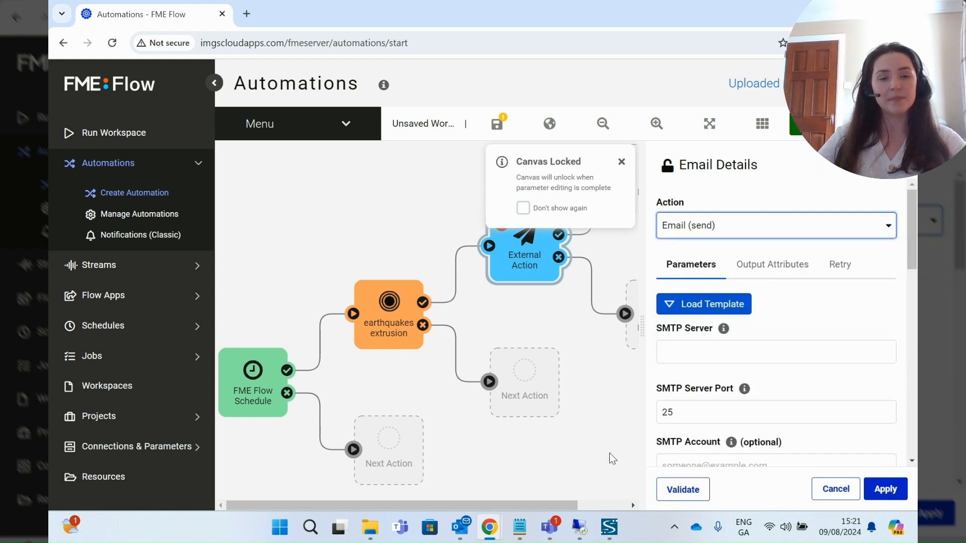
{"action": "left_click_drag", "start_coordinate": [910, 244], "coordinate": [911, 273]}
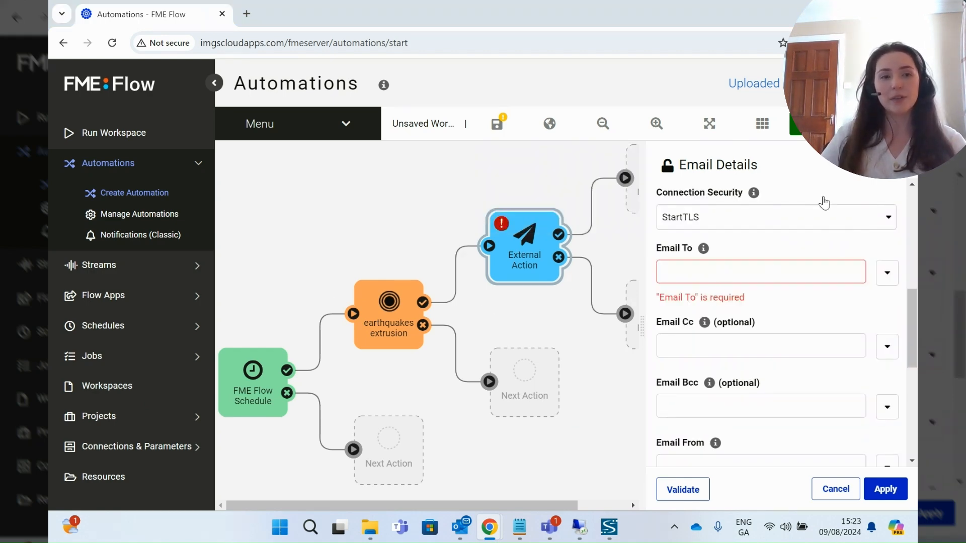
- Enter the recipient's e-mail address in Email To and paste the sender's address into Email From
{"action": "left_click", "coordinate": [673, 270]}
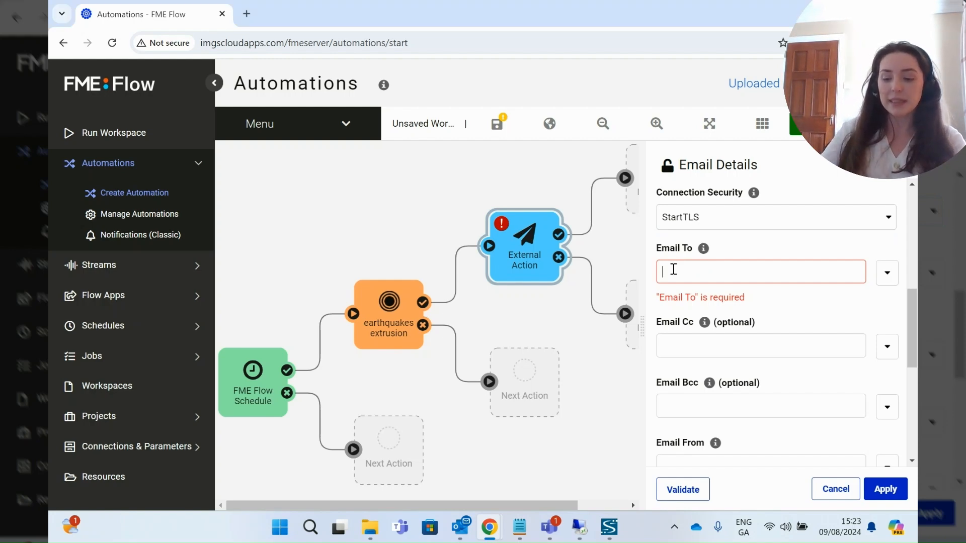
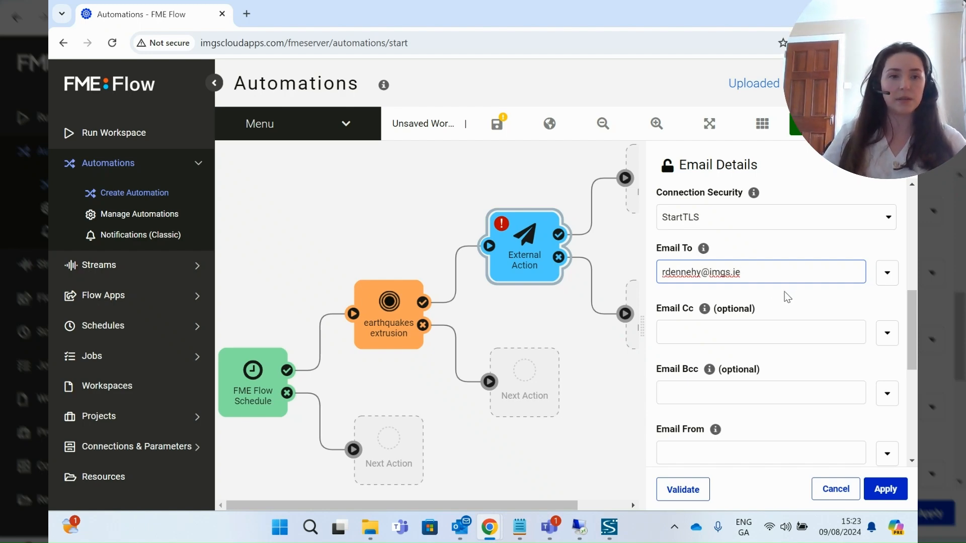
{"action": "left_click", "coordinate": [759, 301]}
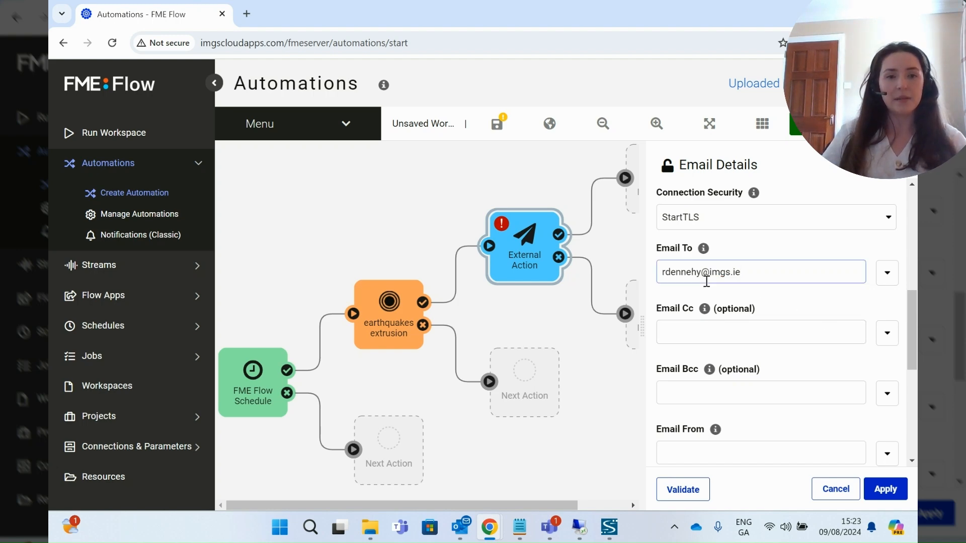
{"action": "left_click_drag", "start_coordinate": [913, 315], "coordinate": [911, 347]}
{"action": "left_click", "coordinate": [724, 336]}
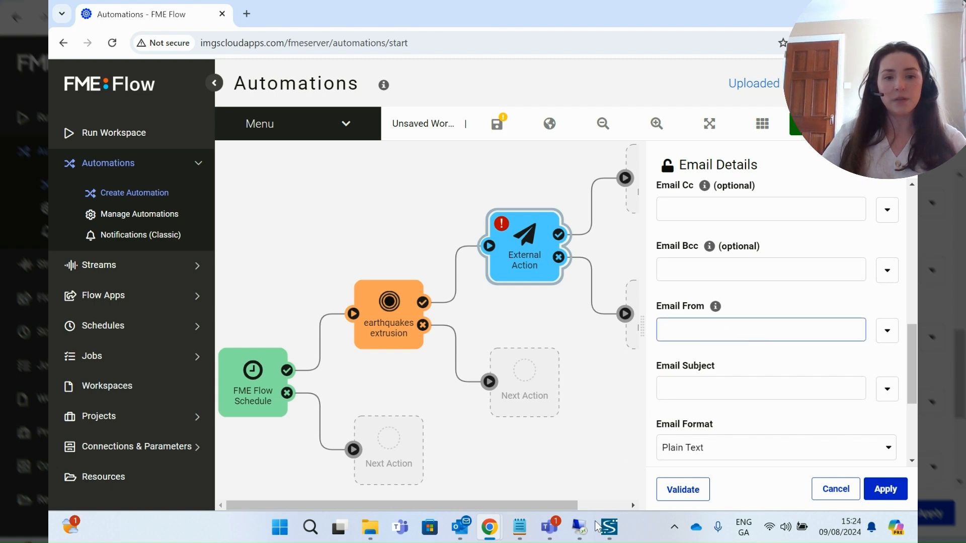
{"action": "left_click", "coordinate": [519, 526]}
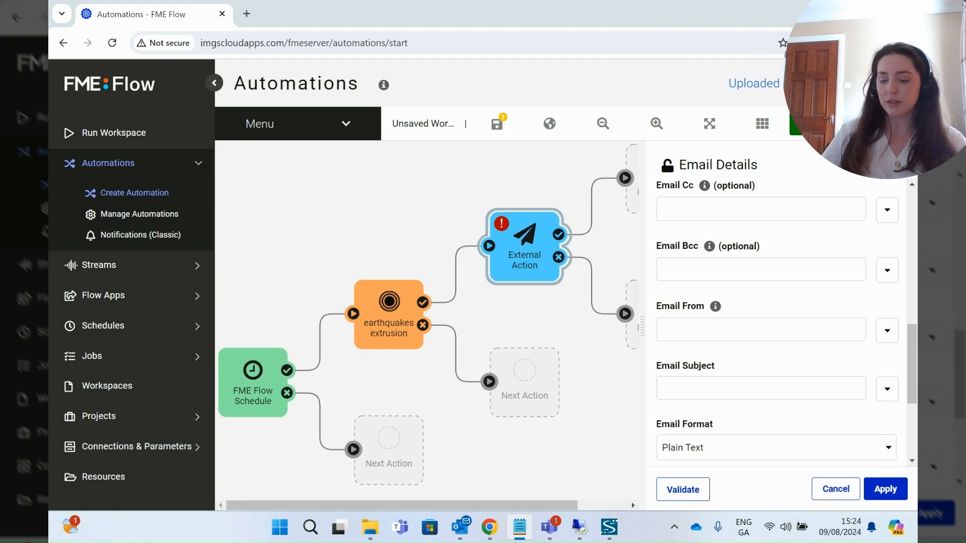
{"action": "left_click", "coordinate": [695, 326]}
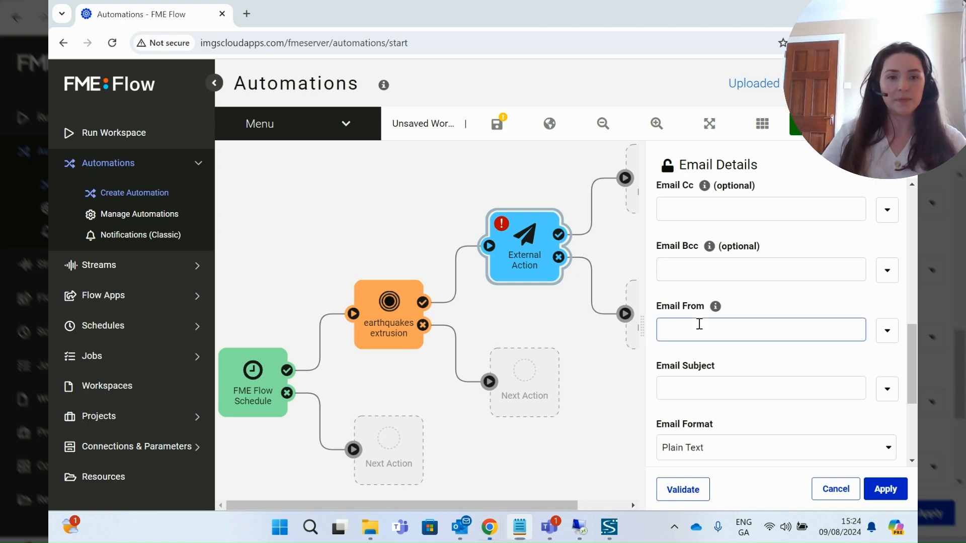
{"action": "key", "text": "ctrl+v"}
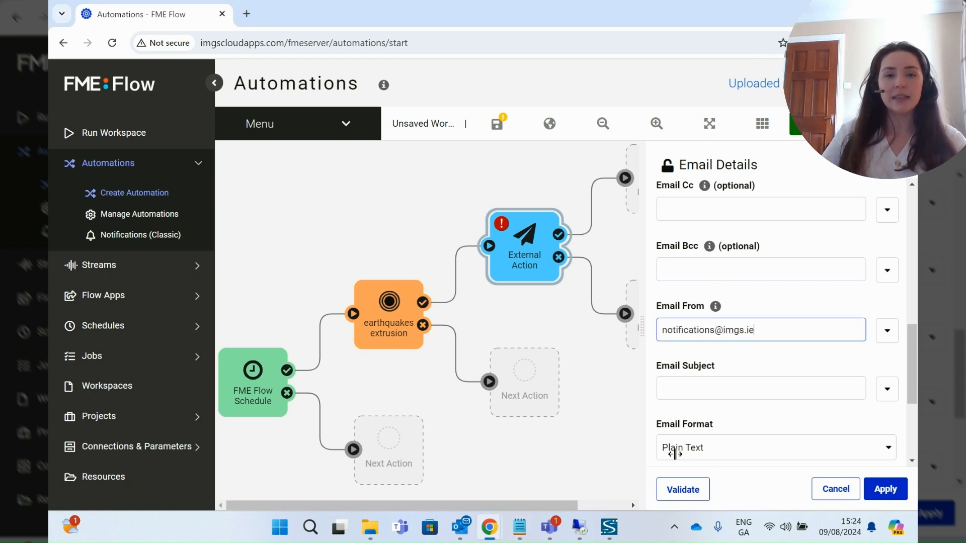
- Set the email subject to 'FME Data Update'
{"action": "left_click", "coordinate": [713, 392]}
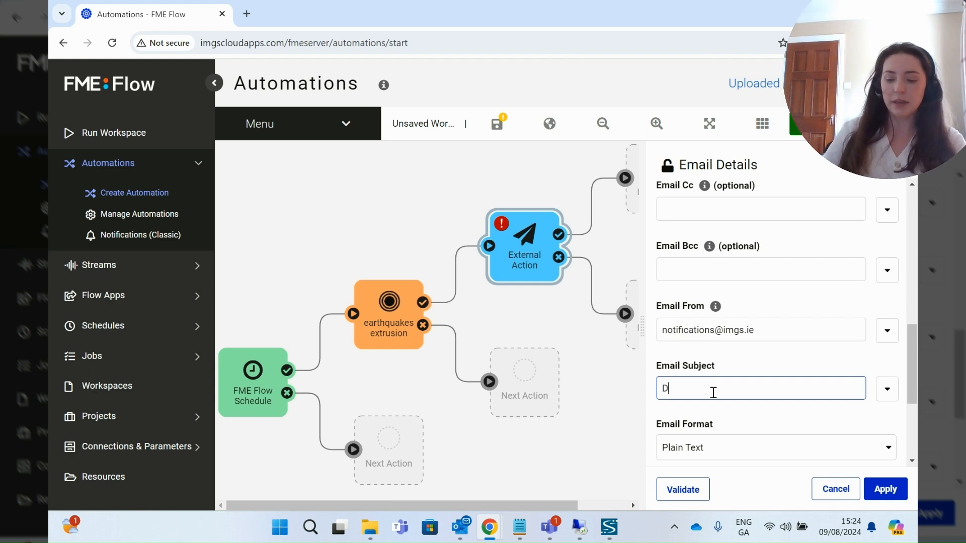
{"action": "type", "text": "Data Update"}
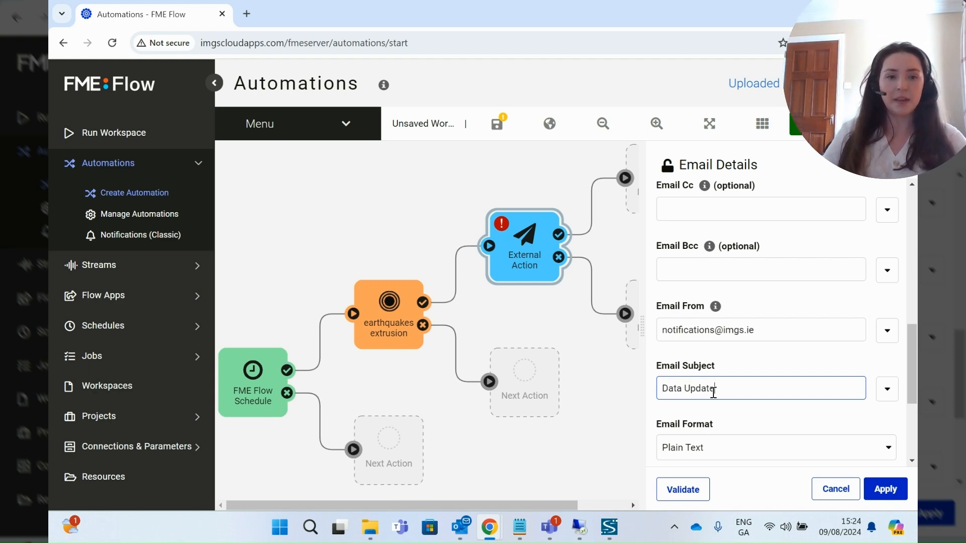
{"action": "left_click", "coordinate": [663, 387]}
{"action": "type", "text": "FME"}
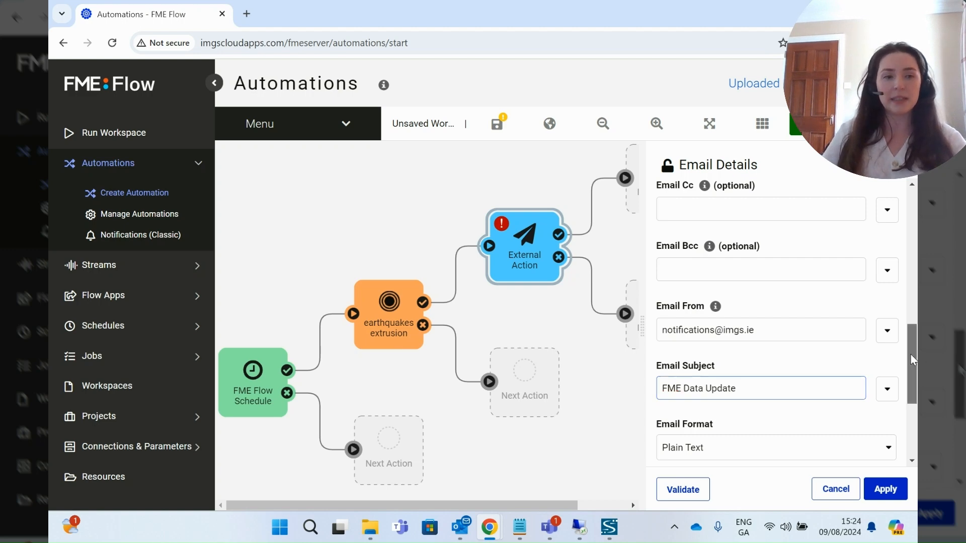
{"action": "left_click_drag", "start_coordinate": [911, 355], "coordinate": [910, 394]}
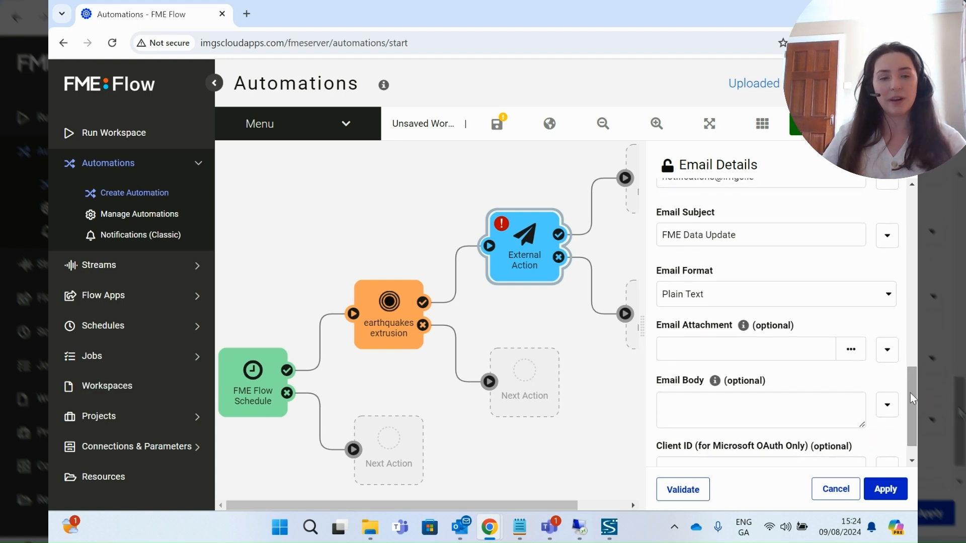
- Type the body 'Hi there, / The FME Data Update process ran successfully. / Cheers, / FME Flow'
{"action": "left_click", "coordinate": [689, 398]}
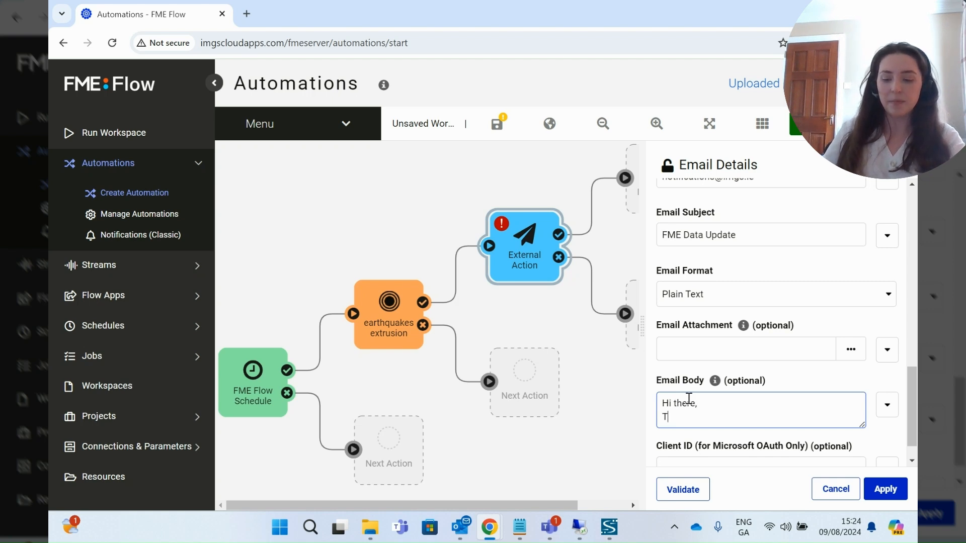
{"action": "type", "text": "Hi there,"}
{"action": "key", "text": "Return"}
{"action": "type", "text": "The FME Data"}
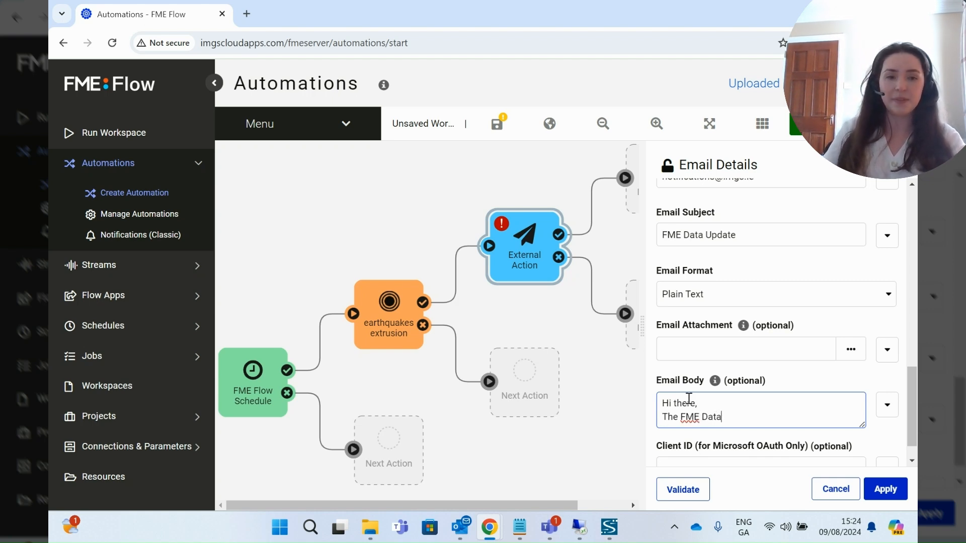
{"action": "type", "text": " Update pr"}
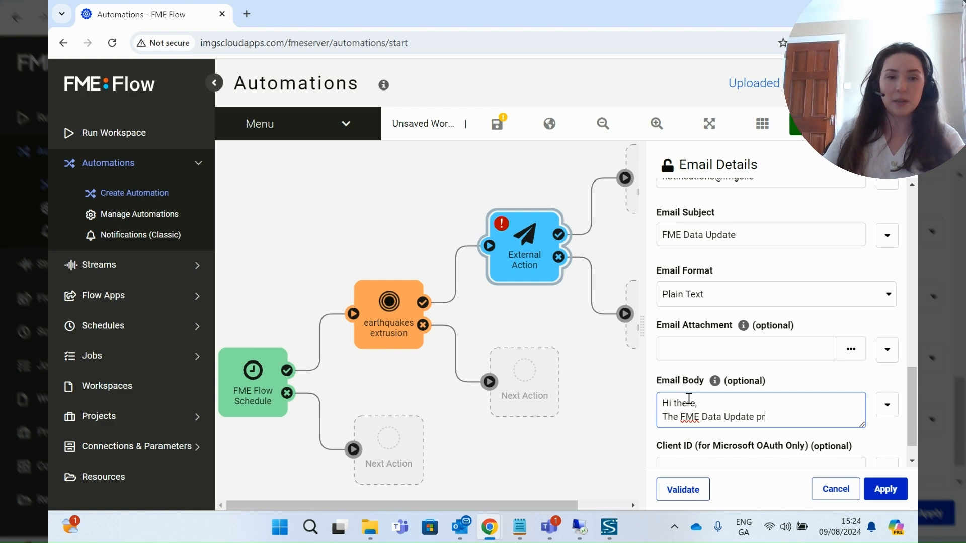
{"action": "type", "text": "ocess ran suc"}
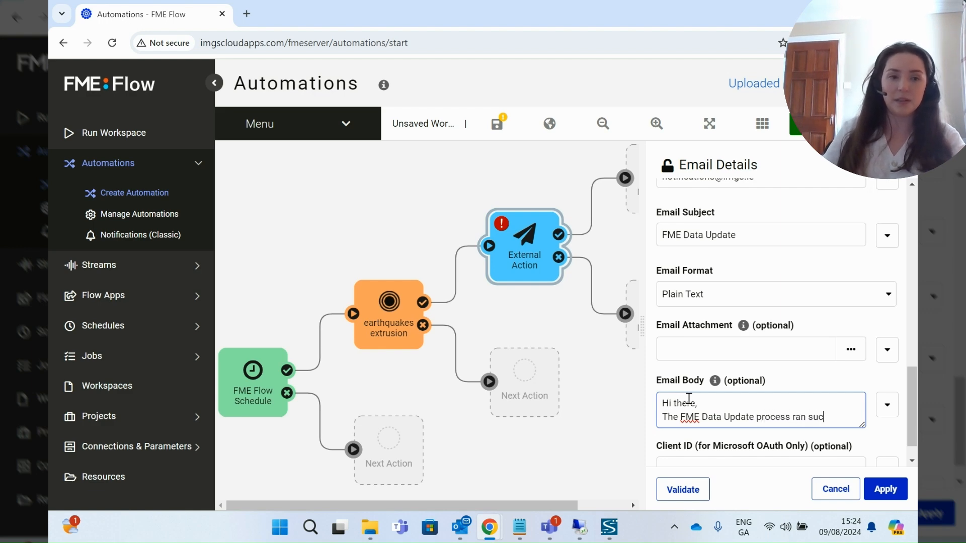
{"action": "type", "text": "cessfull"}
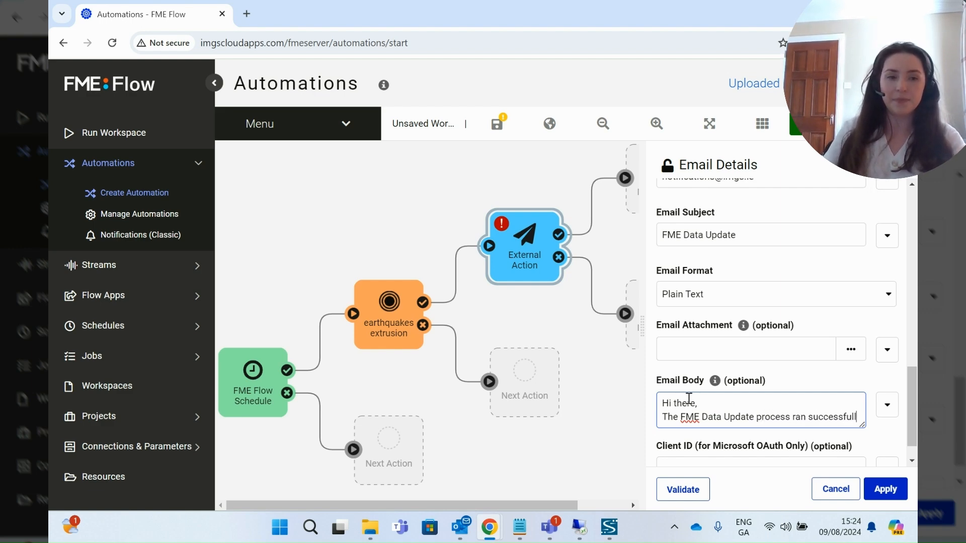
{"action": "type", "text": "y."}
{"action": "key", "text": "Return"}
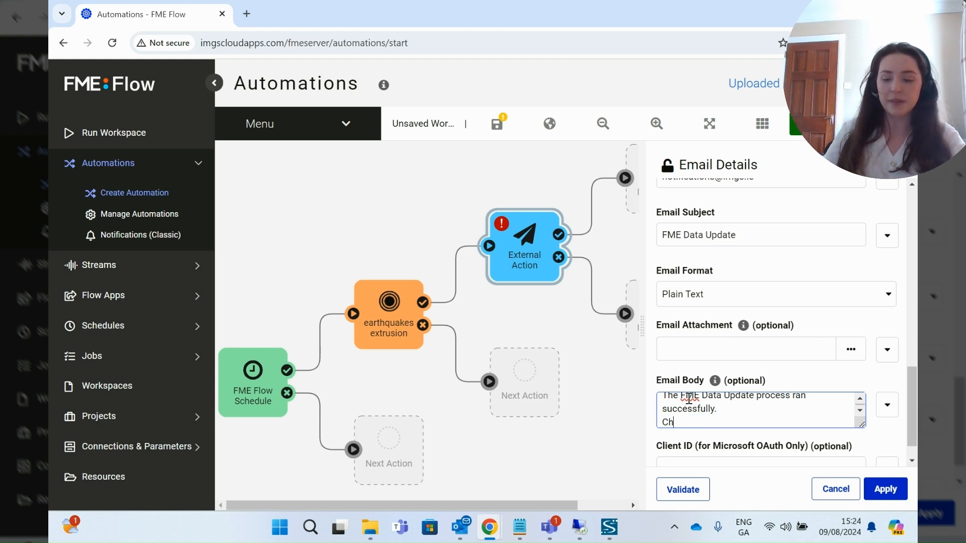
{"action": "type", "text": "Cheers,"}
{"action": "key", "text": "Return"}
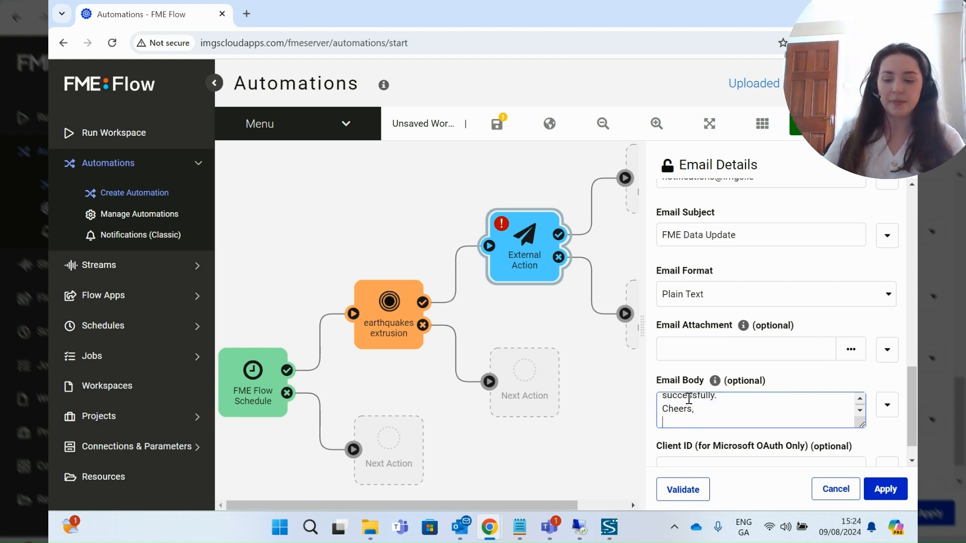
{"action": "type", "text": "FME Flow"}
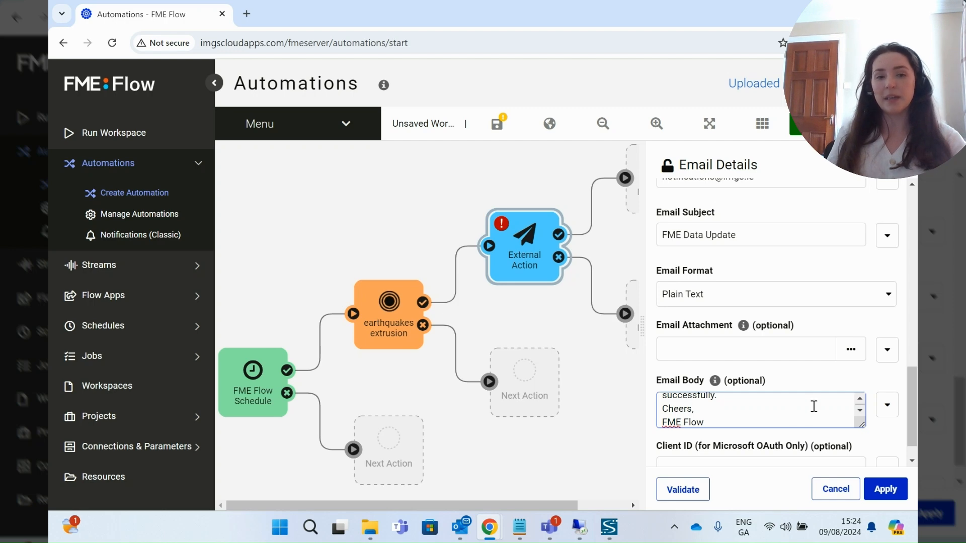
{"action": "left_click_drag", "start_coordinate": [914, 404], "coordinate": [915, 413]}
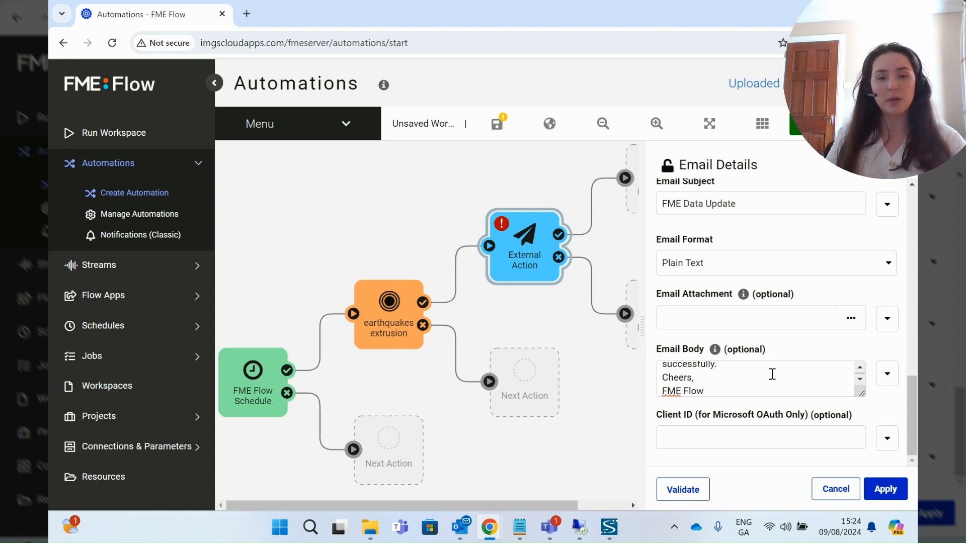
{"action": "left_click", "coordinate": [861, 369]}
{"action": "left_click", "coordinate": [862, 379]}
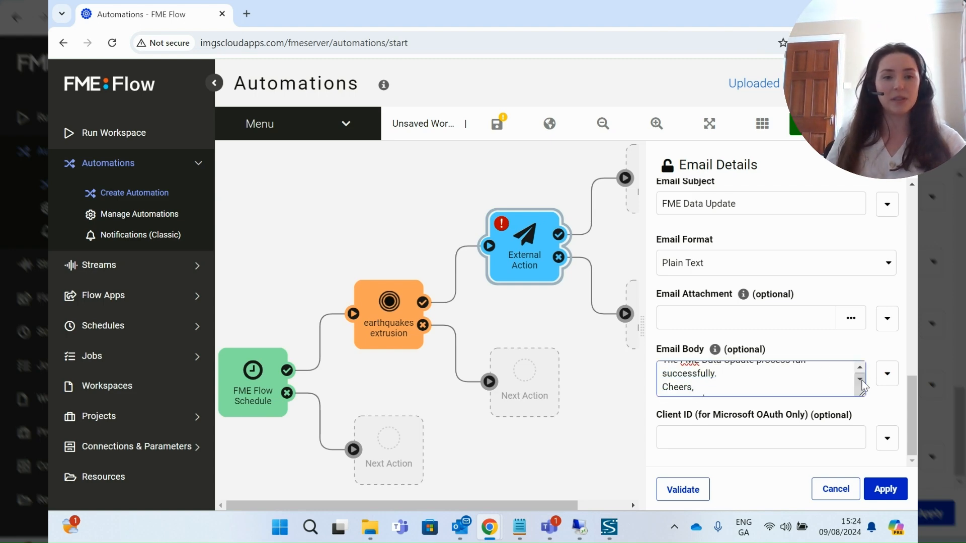
{"action": "left_click", "coordinate": [862, 381]}
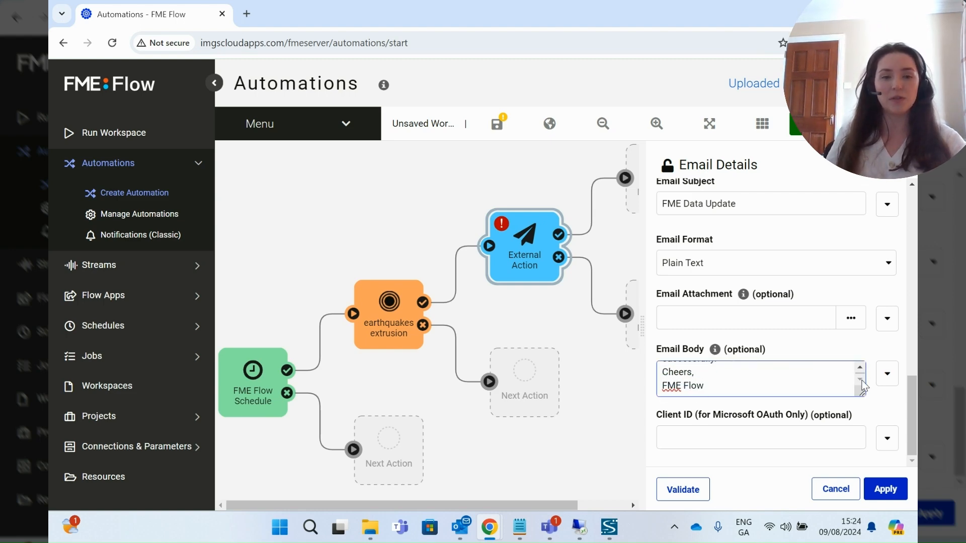
- Validate and apply the email settings, bringing the whole three-step flow into view
{"action": "left_click", "coordinate": [685, 493]}
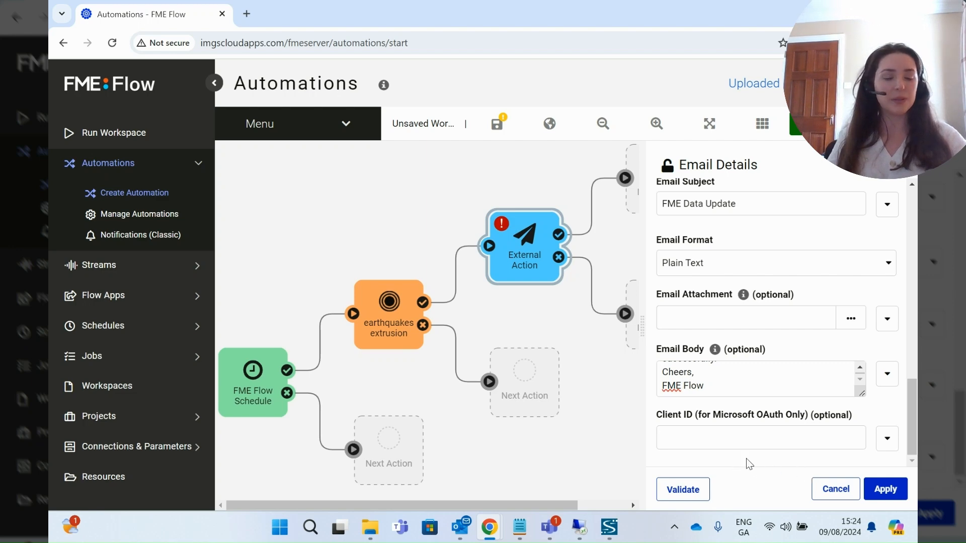
{"action": "left_click", "coordinate": [885, 489]}
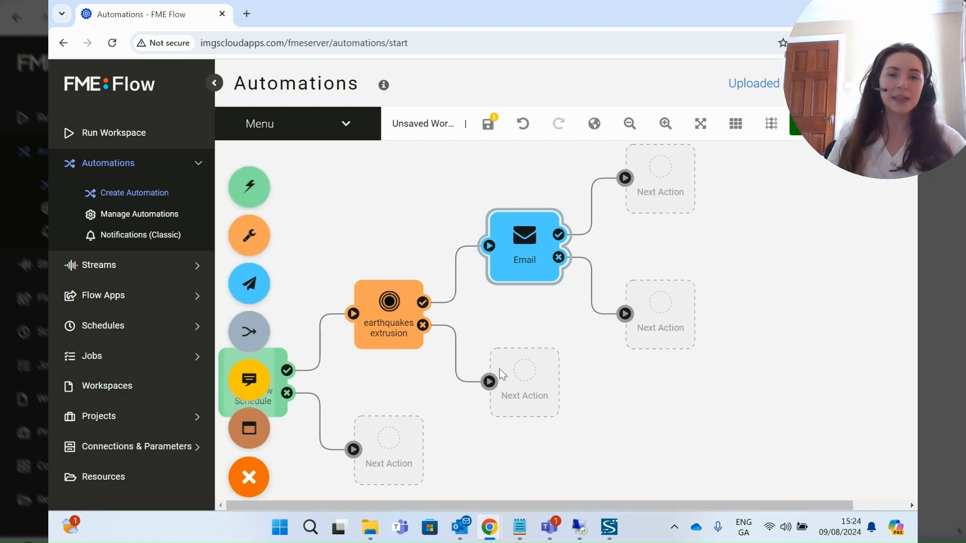
{"action": "left_click_drag", "start_coordinate": [503, 300], "coordinate": [634, 316]}
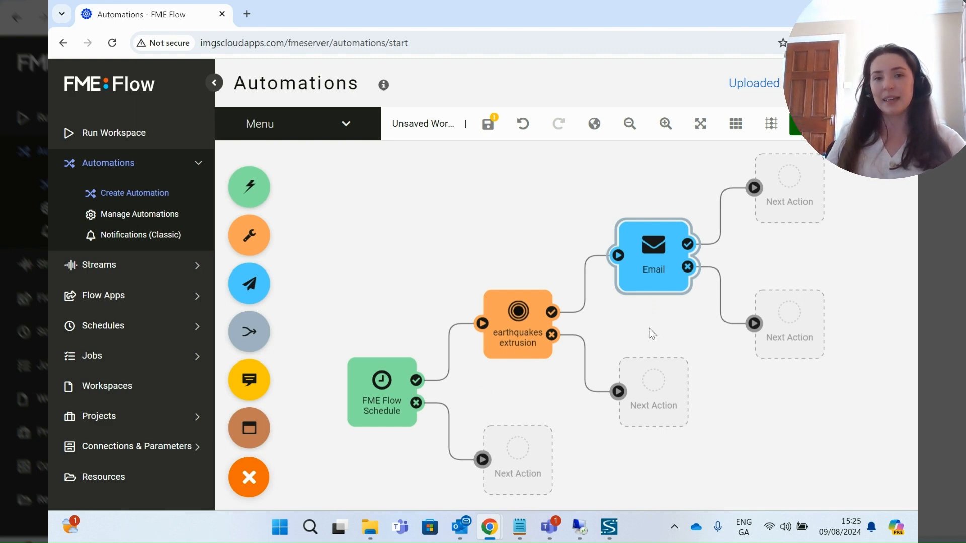
- Save the automation, replacing the default 'Untitled' name with 'DataUpdateDemo'
{"action": "left_click", "coordinate": [488, 124]}
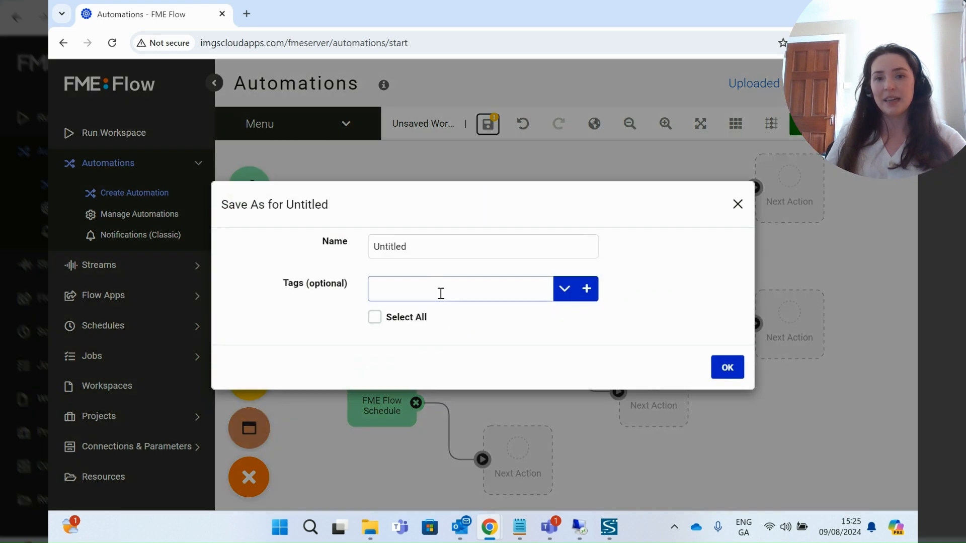
{"action": "double_click", "coordinate": [434, 245]}
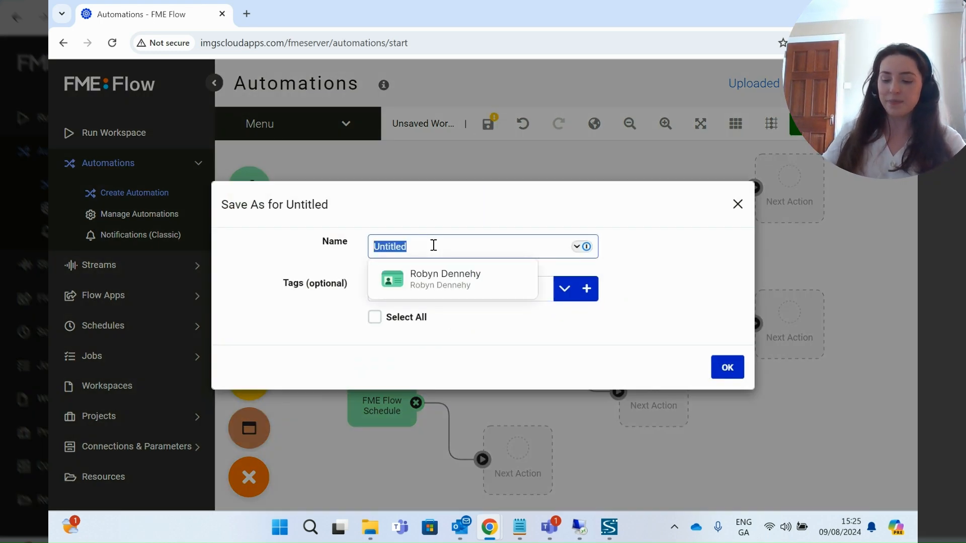
{"action": "type", "text": "DataUpdate"}
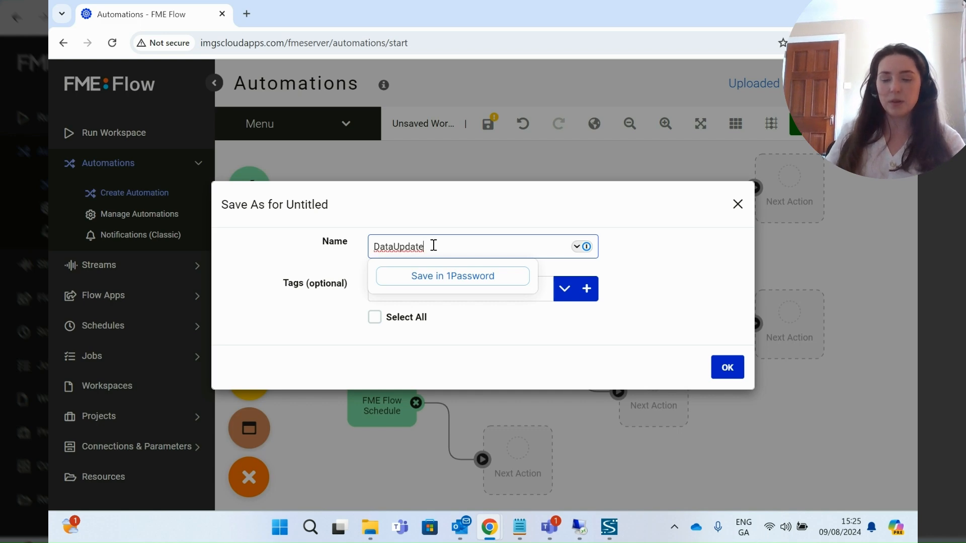
{"action": "type", "text": "Demo"}
{"action": "left_click", "coordinate": [727, 368]}
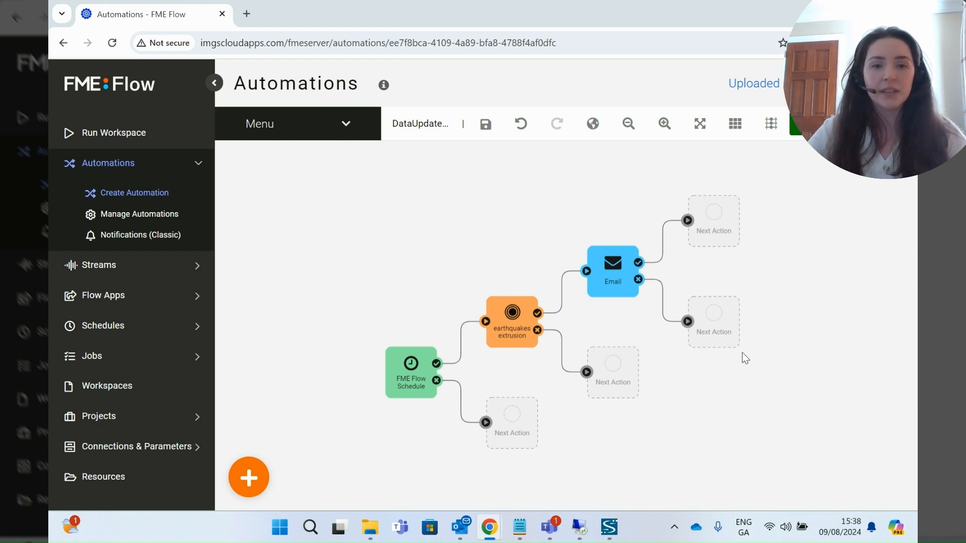
- Hide the empty Next Action guides so only the three connected steps show, then save
{"action": "left_click", "coordinate": [352, 130]}
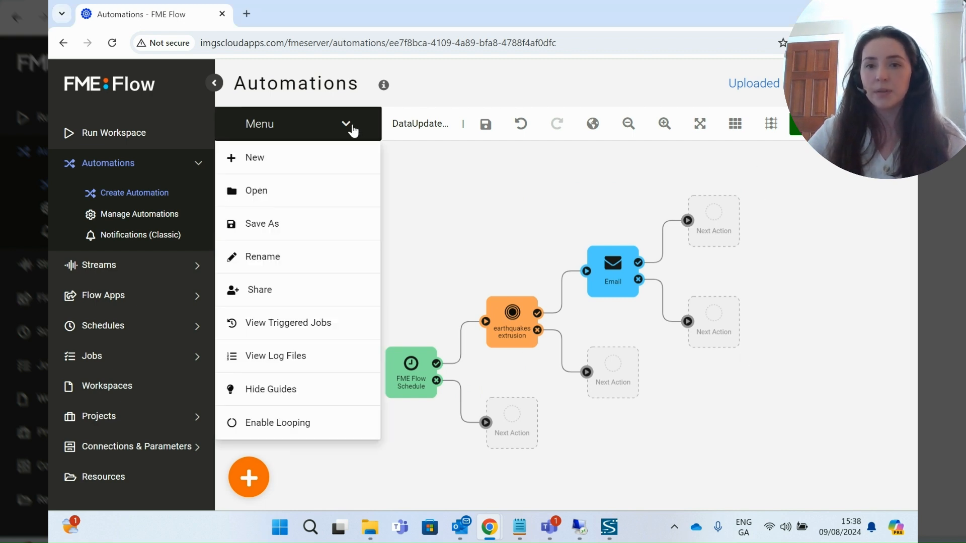
{"action": "left_click", "coordinate": [300, 390]}
{"action": "left_click_drag", "start_coordinate": [464, 237], "coordinate": [480, 235]}
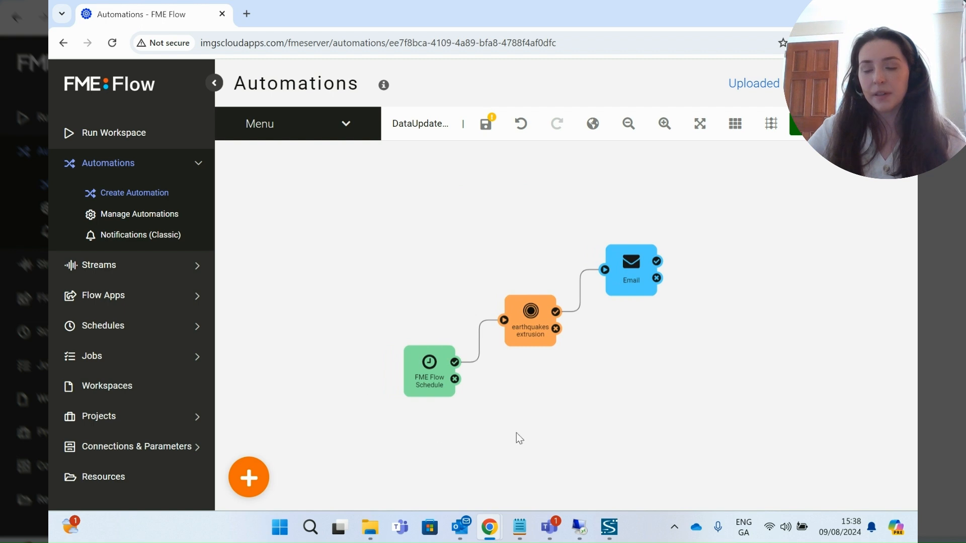
{"action": "left_click", "coordinate": [486, 126]}
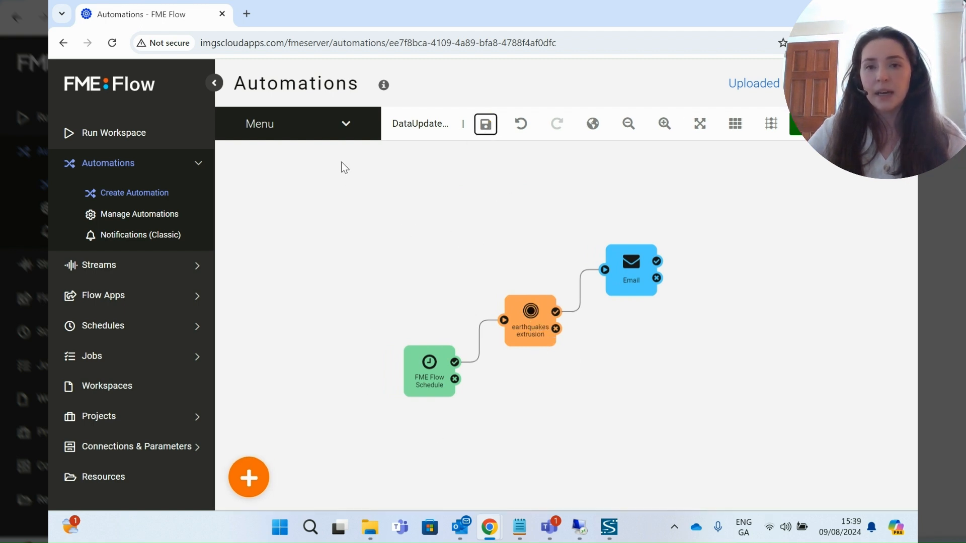
{"action": "left_click", "coordinate": [346, 124]}
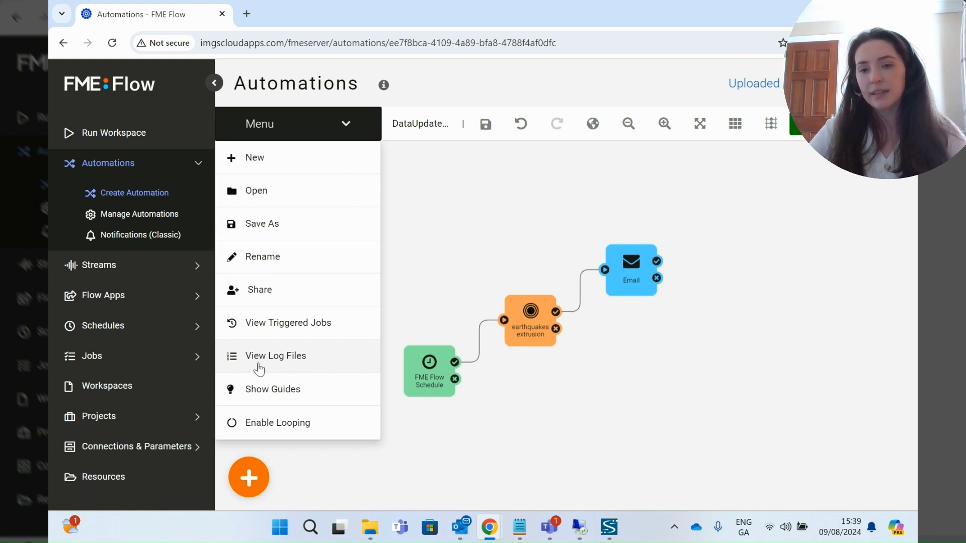
{"action": "left_click", "coordinate": [498, 210]}
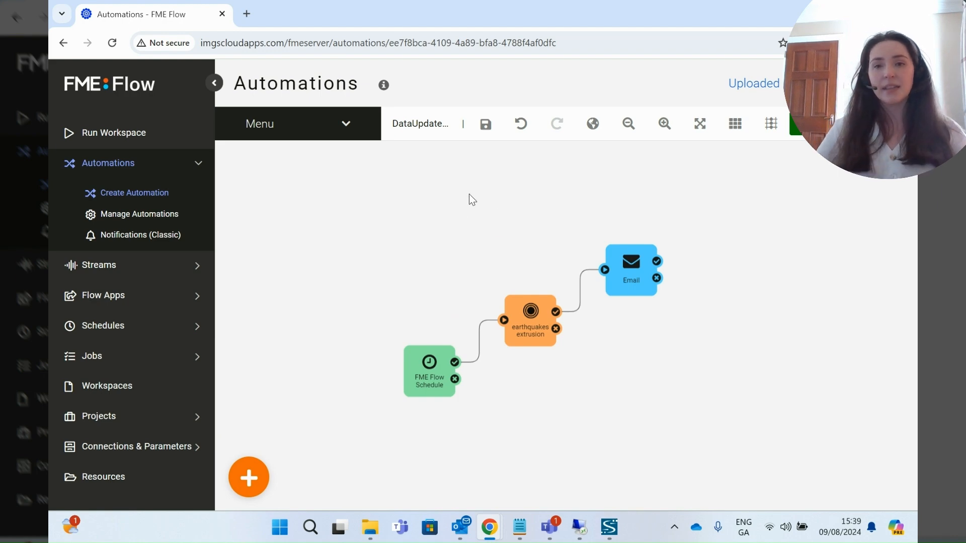